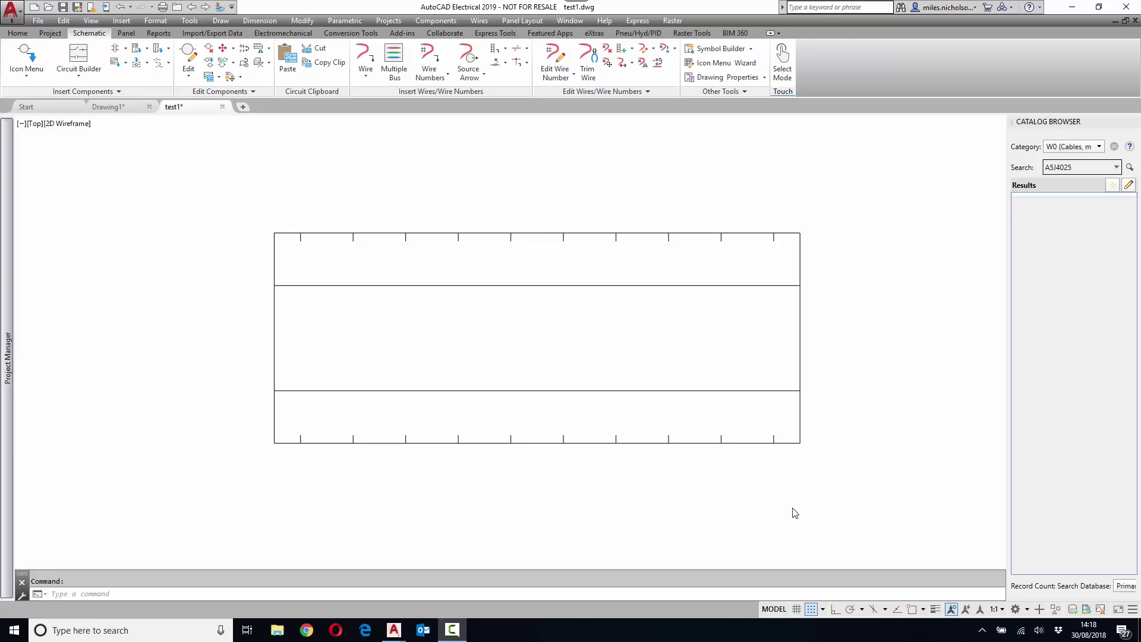
Window-select the 23-object outline and set the symbol base point at 85,150
left_click(718, 48)
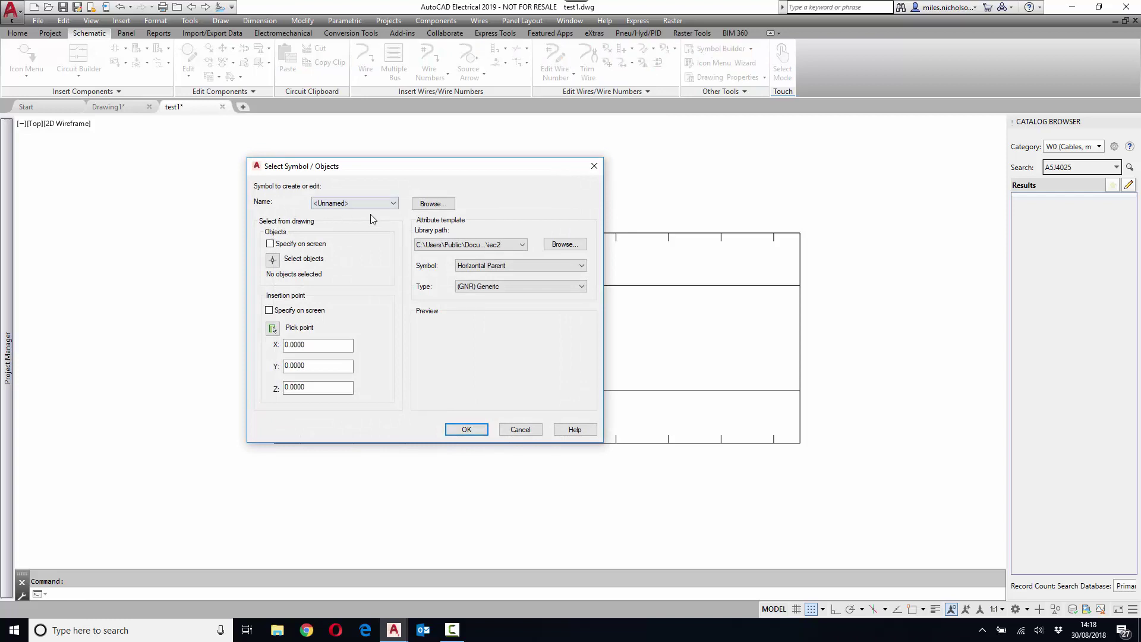
left_click(273, 259)
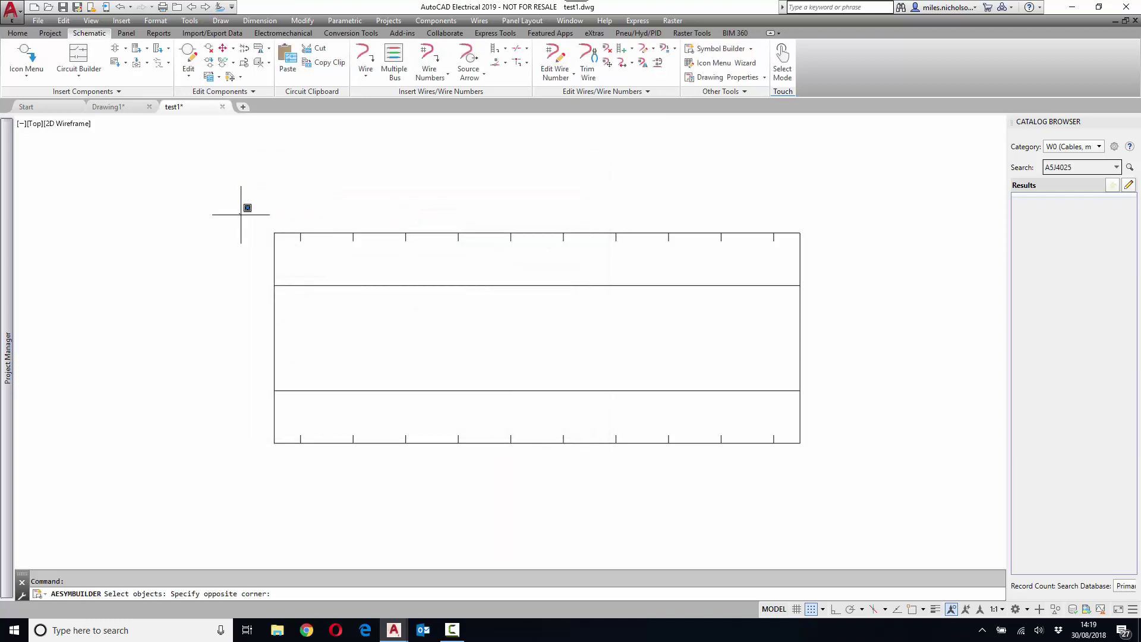
left_click(239, 213)
left_click(808, 482)
key("Return")
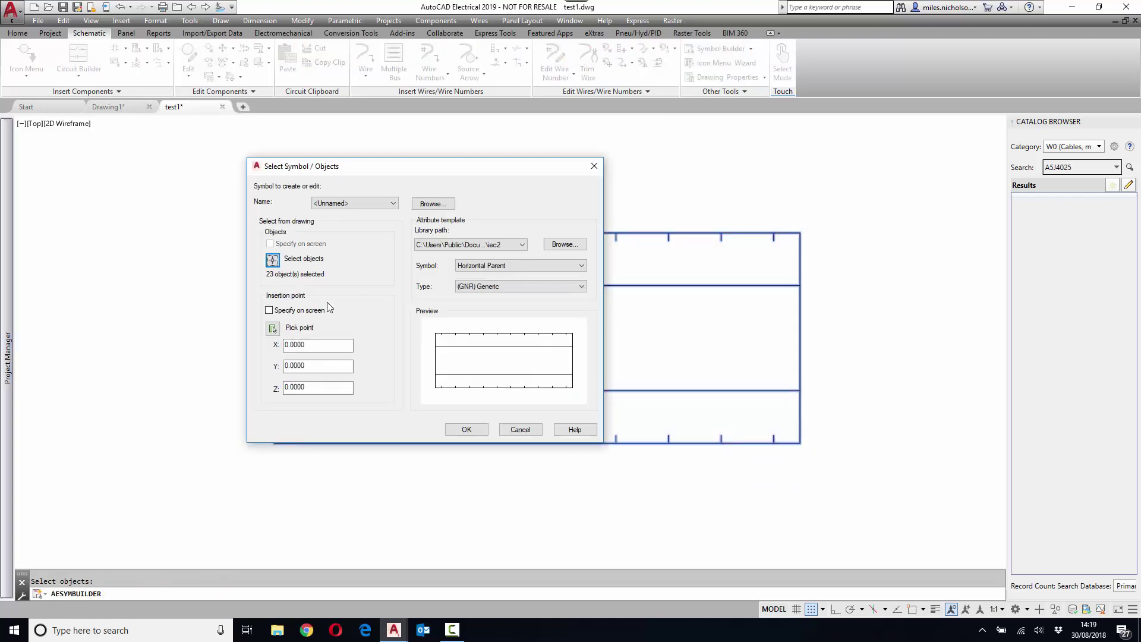
left_click(273, 329)
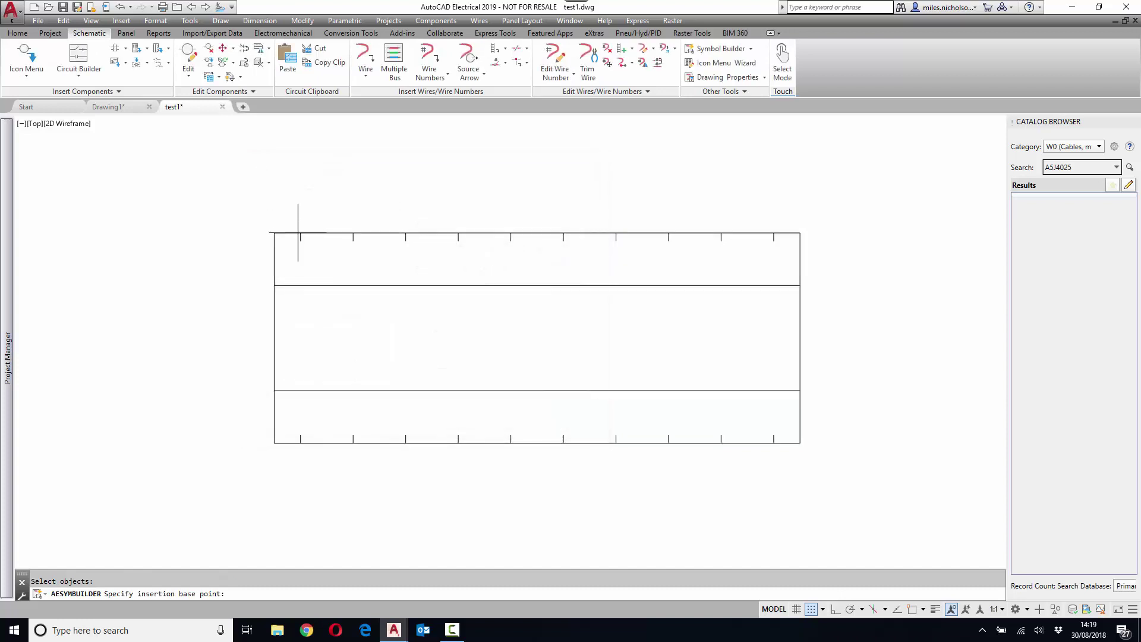
left_click(301, 233)
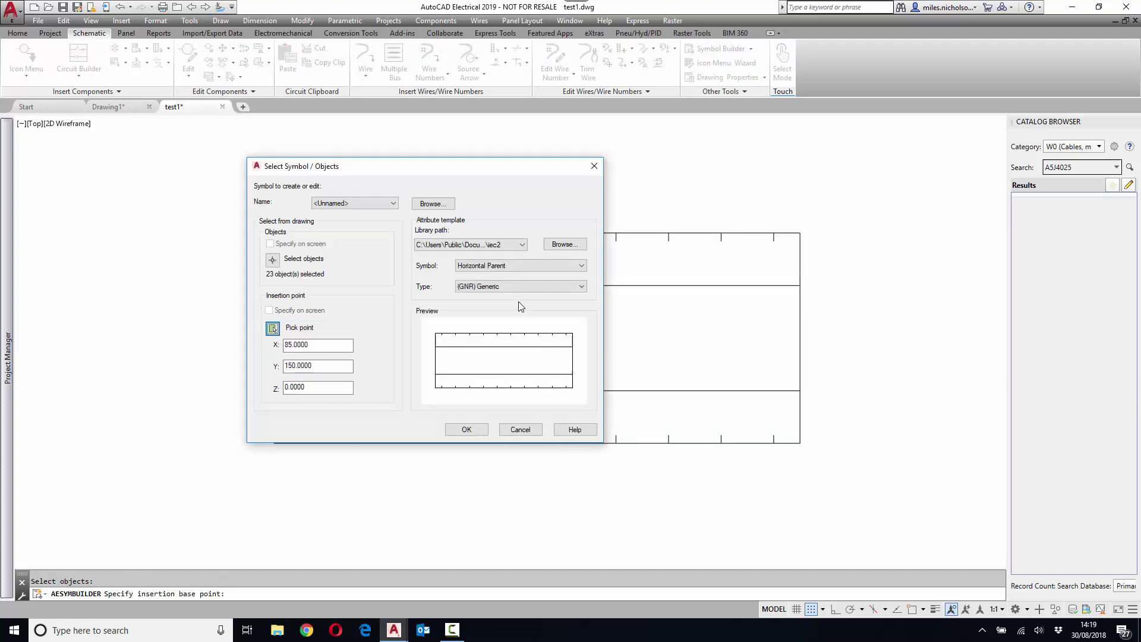
Choose Vertical Parent as the symbol type and accept the setup
left_click(581, 269)
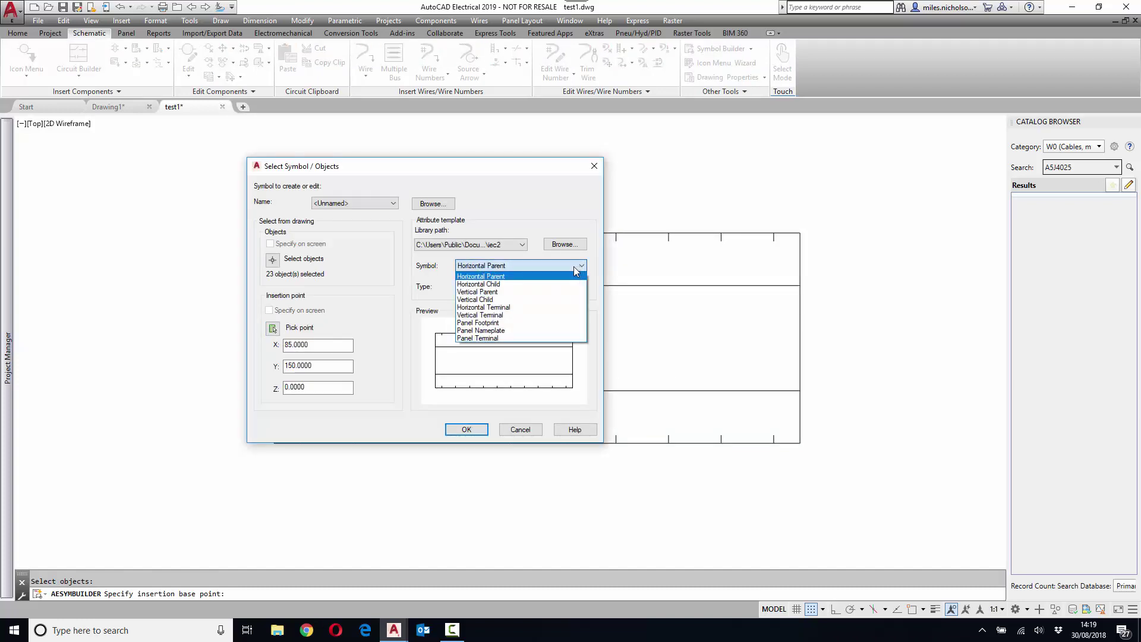
left_click(529, 292)
left_click(468, 428)
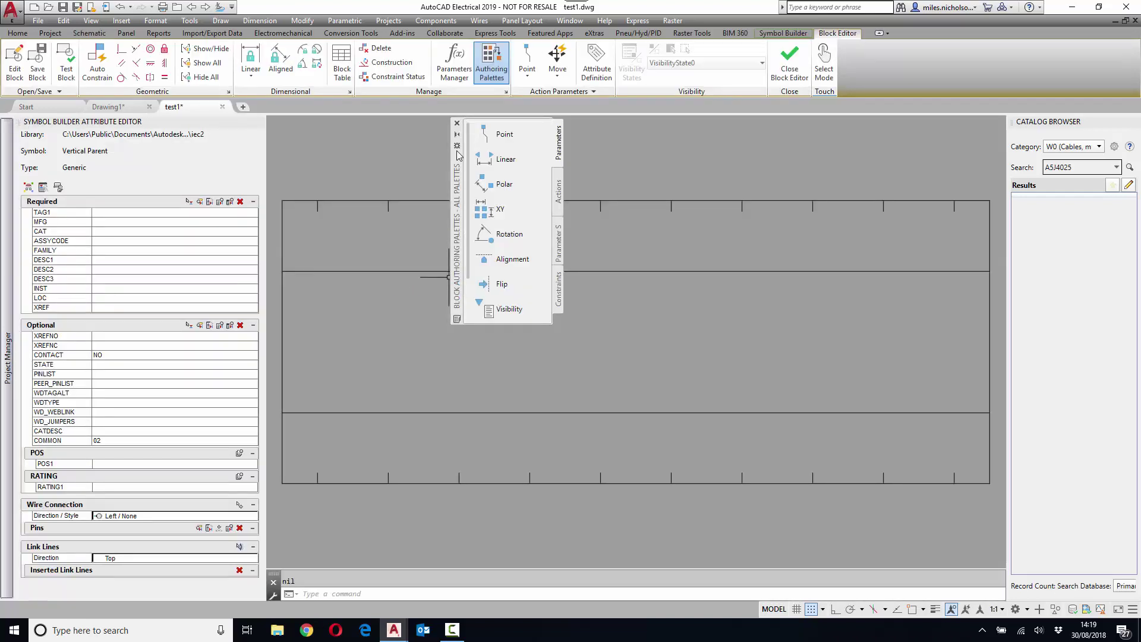
Close the authoring palettes and set the TAG1 value to PLC
left_click(457, 124)
middle_click_drag(426, 238, 463, 243)
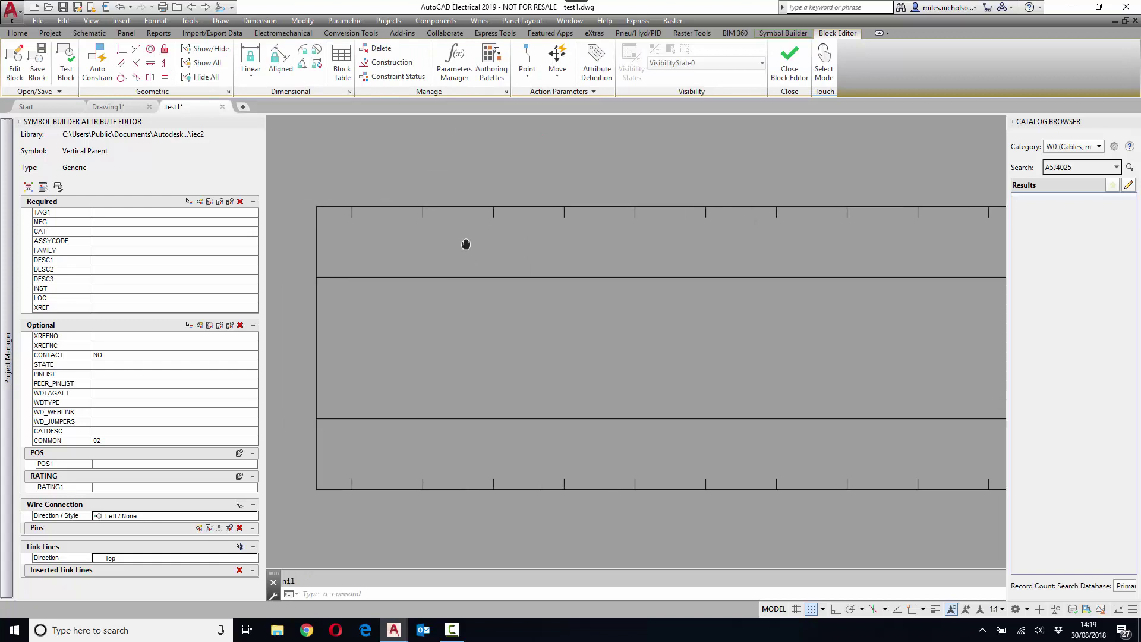
left_click(145, 214)
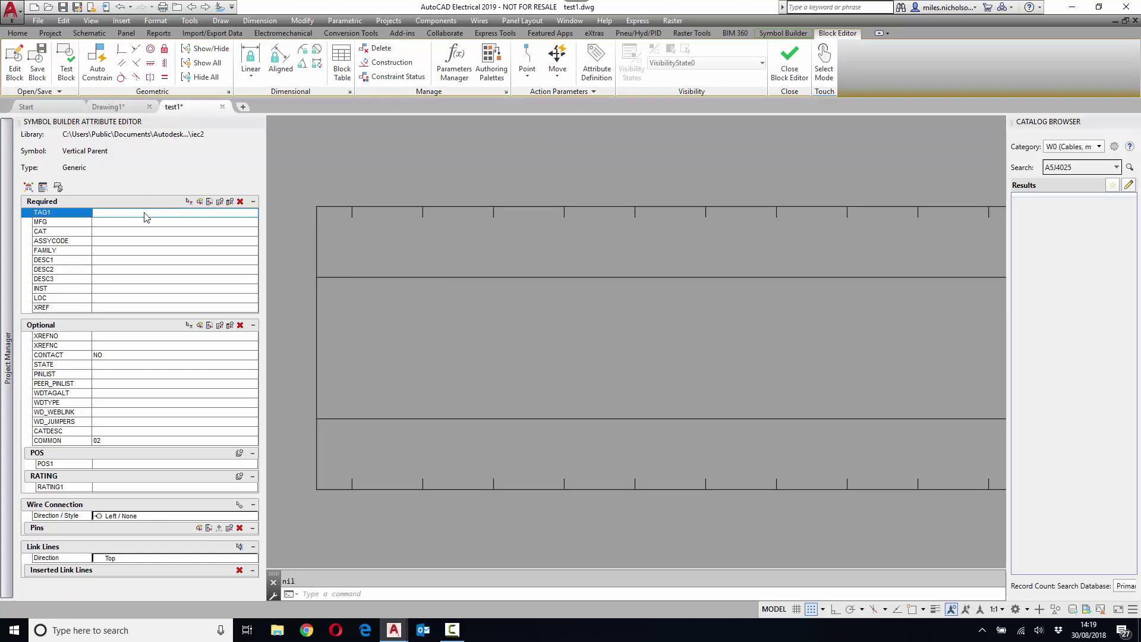
type("PLC")
Insert all required attributes into the symbol at the chosen point
left_click(77, 308, "shift")
left_click(189, 202)
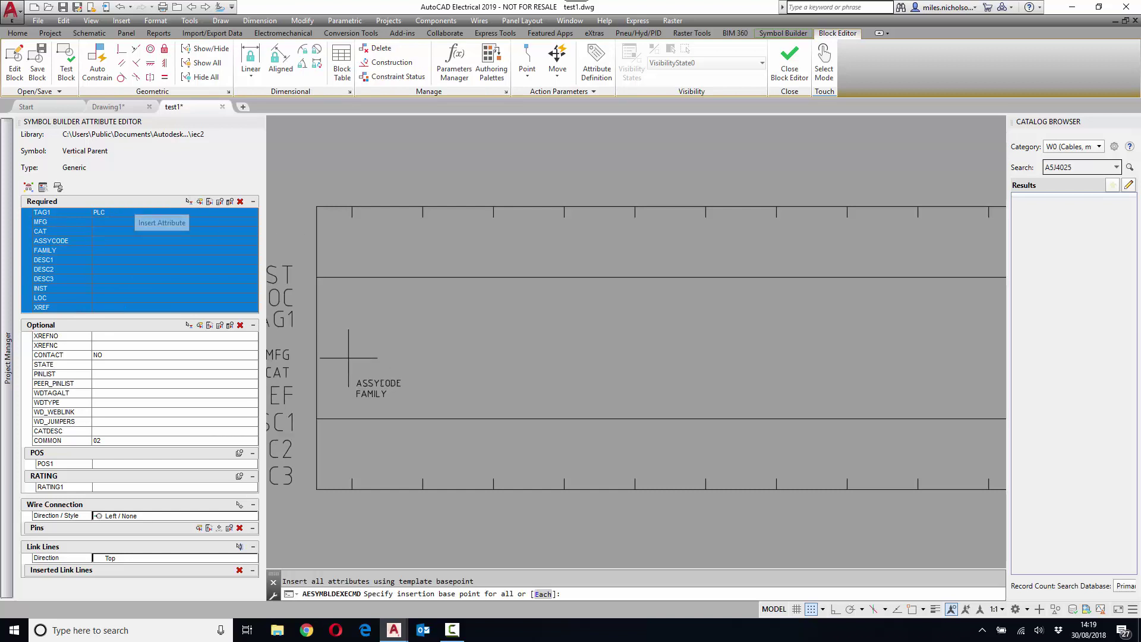
left_click(356, 337)
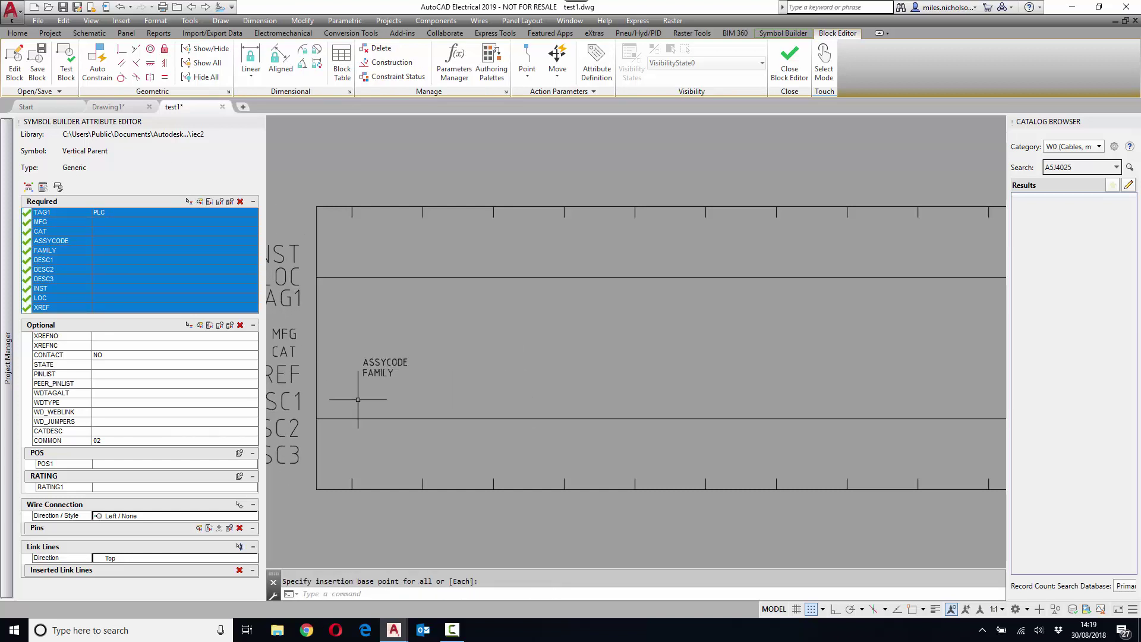
Configure six Screw wire connections with column offset 10 and no on-screen picking
left_click(246, 516)
left_click(252, 516)
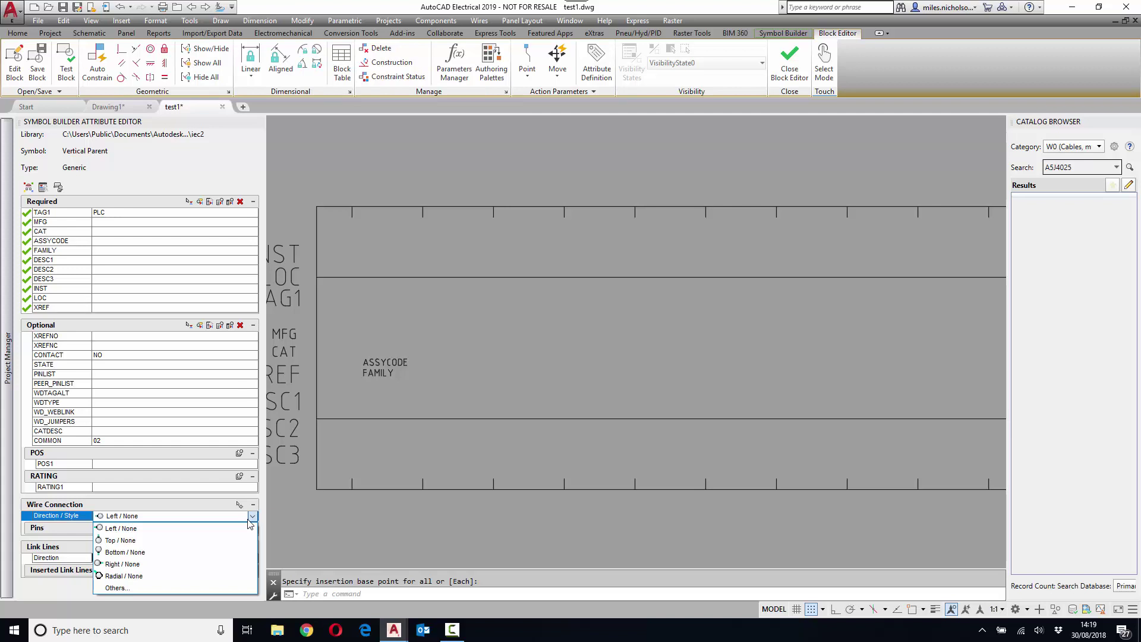
left_click(183, 589)
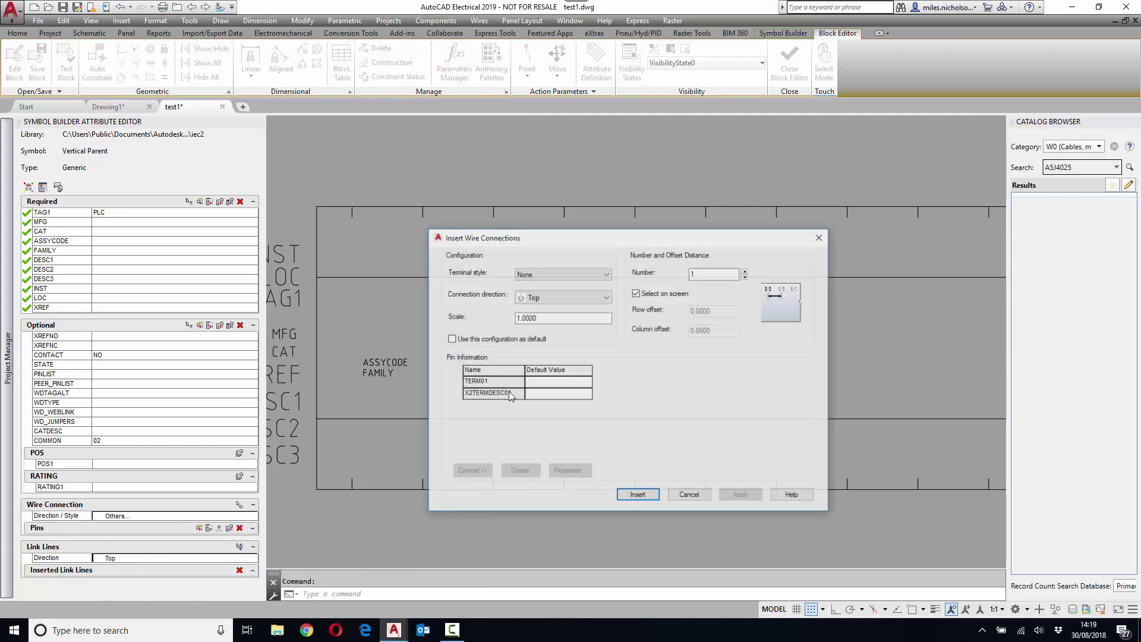
left_click(596, 274)
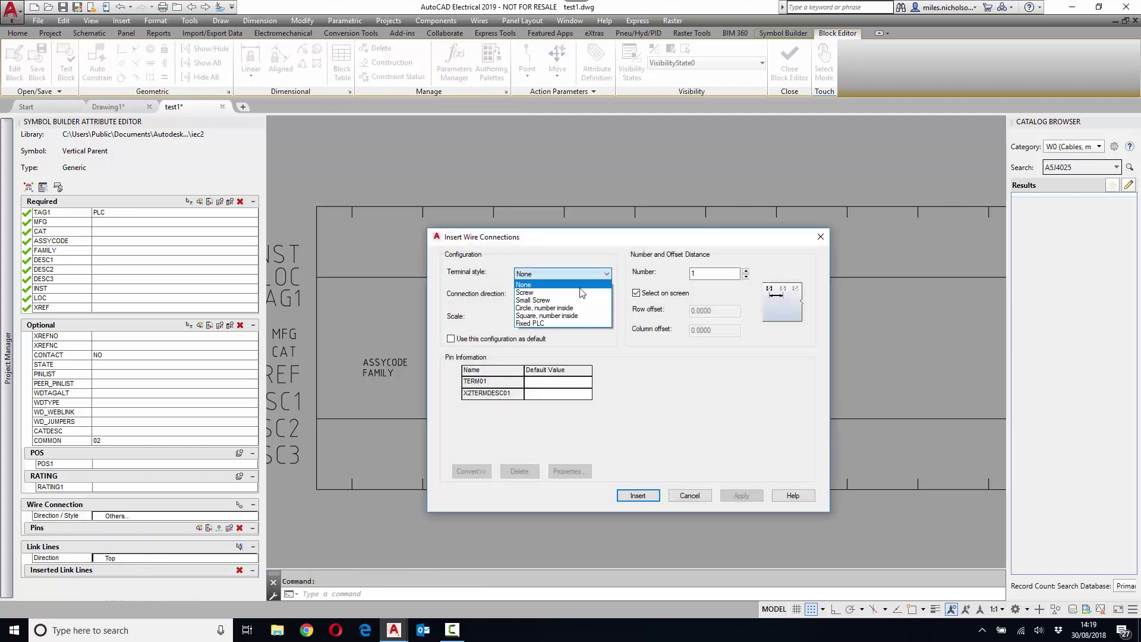
left_click(582, 292)
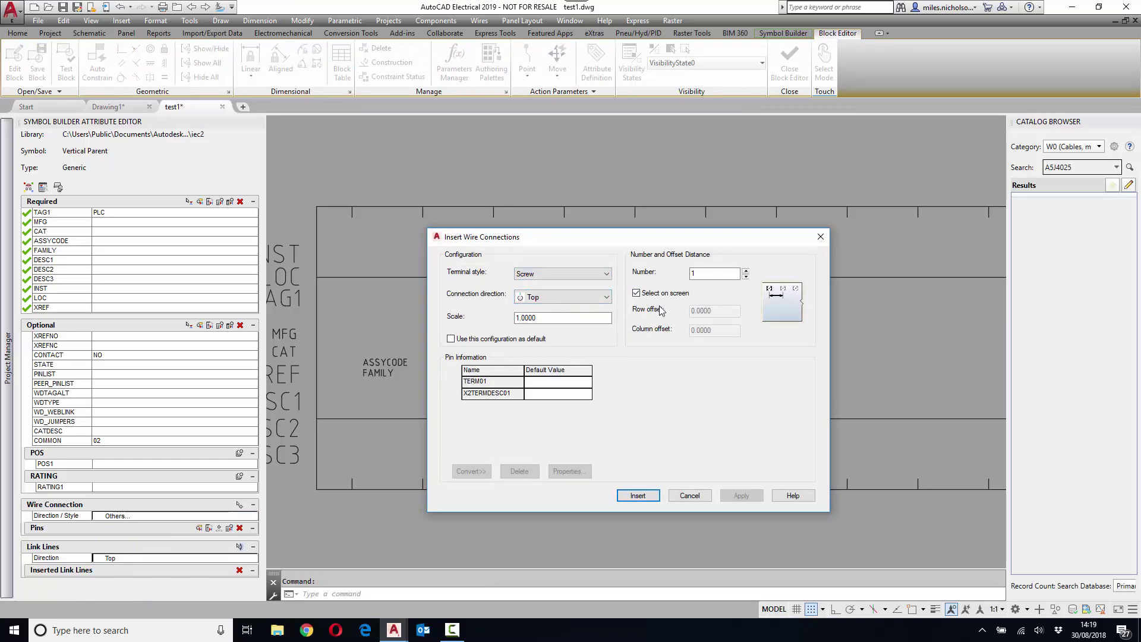
double_click(709, 275)
type("6")
left_click(637, 293)
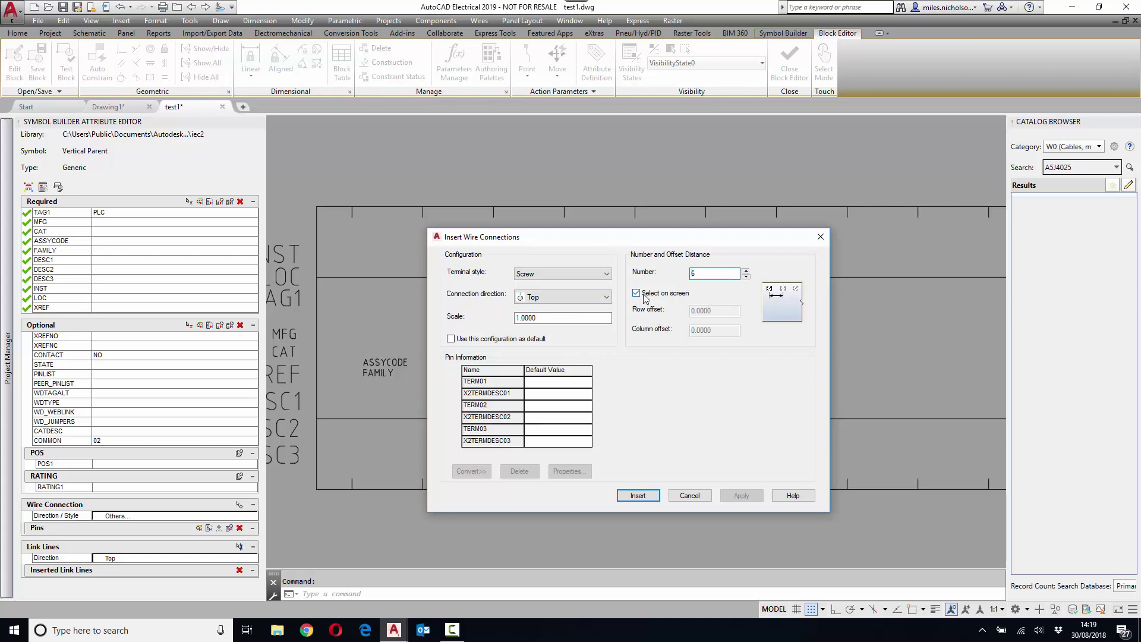
double_click(717, 330)
type("10")
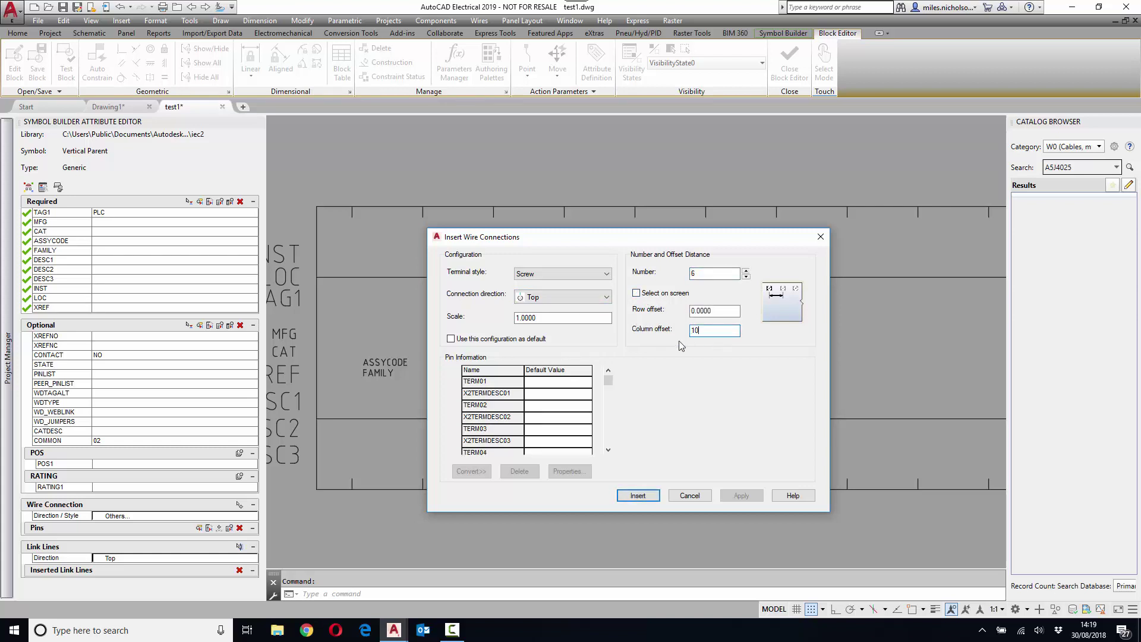
Enter pin values 1 and 2 with descriptions +24V and 0V, then insert the terminals
left_click(536, 383)
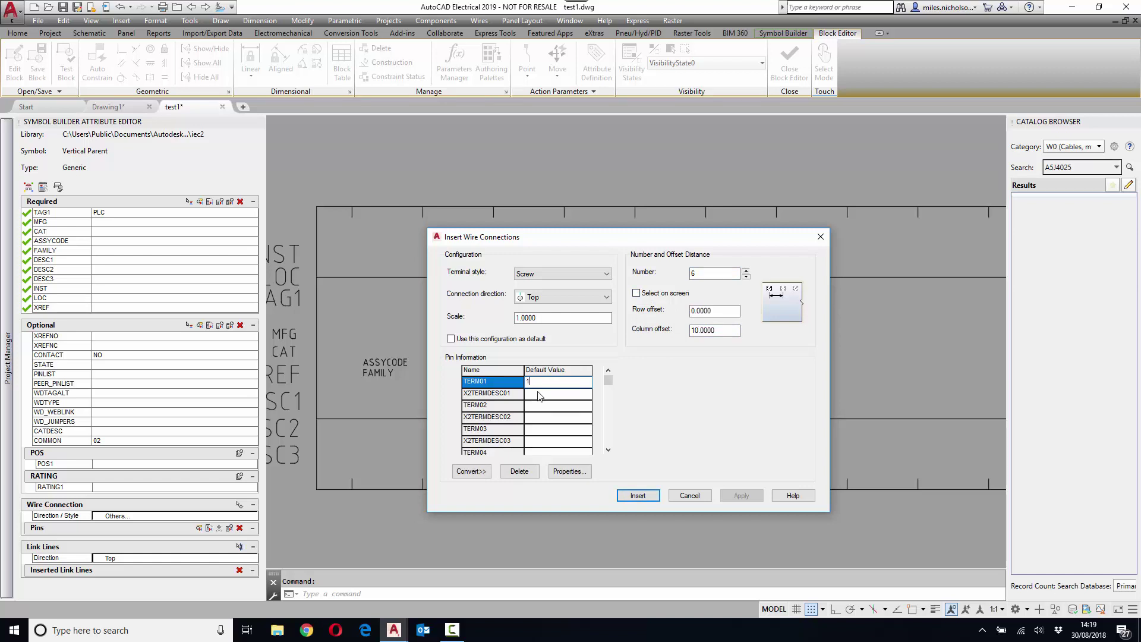
type("1")
left_click(556, 392)
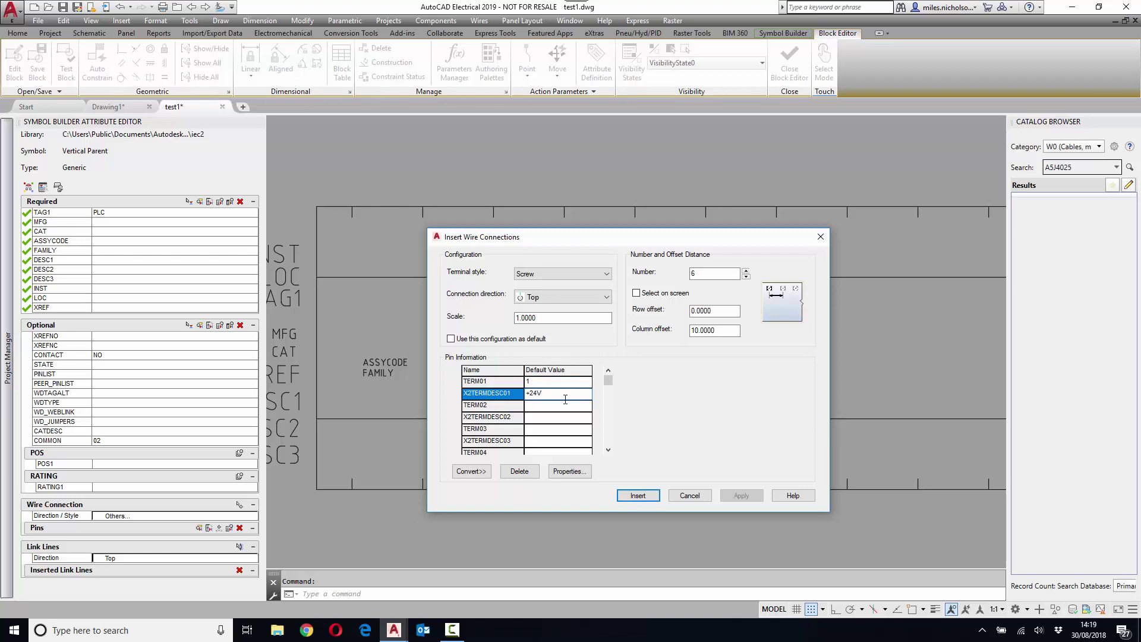
type("+24V")
left_click(547, 407)
type("2")
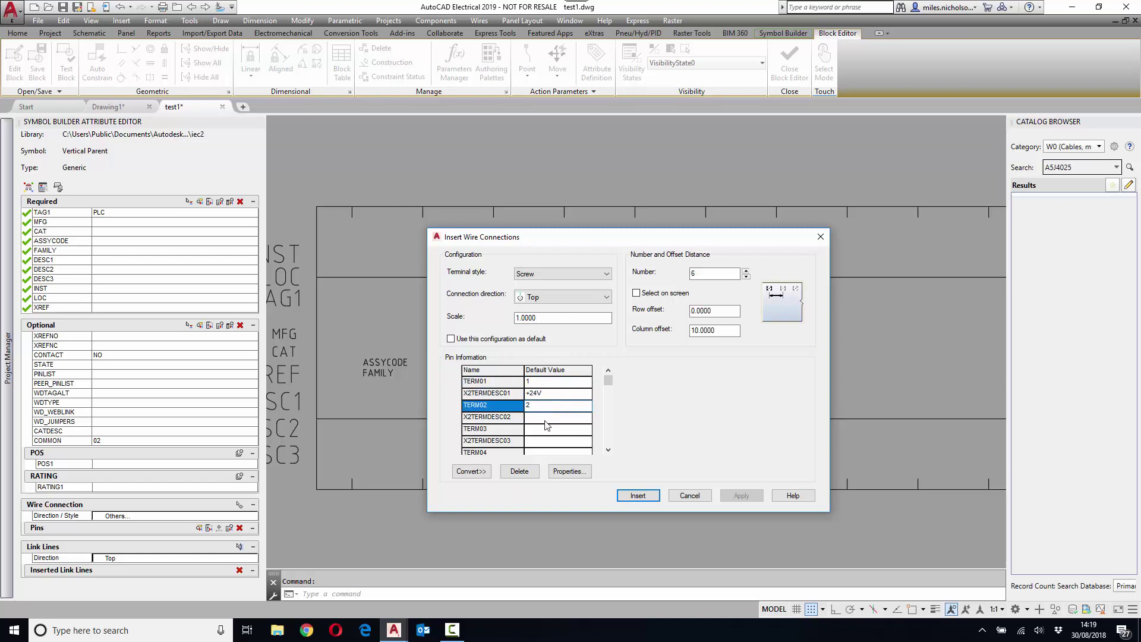
left_click(545, 420)
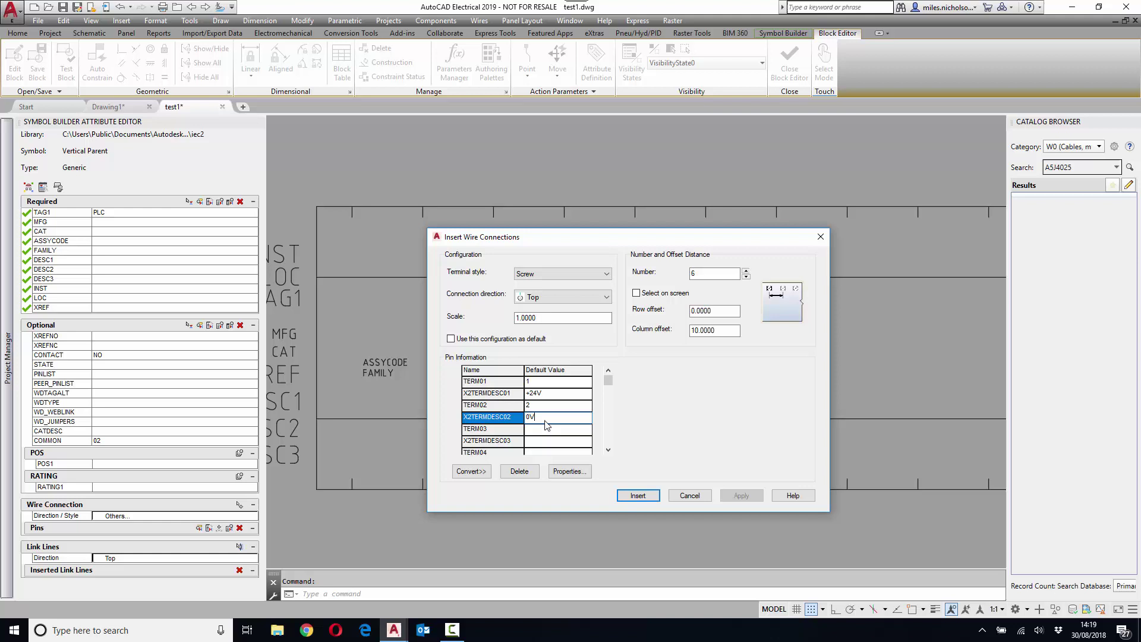
type("0V")
left_click(536, 432)
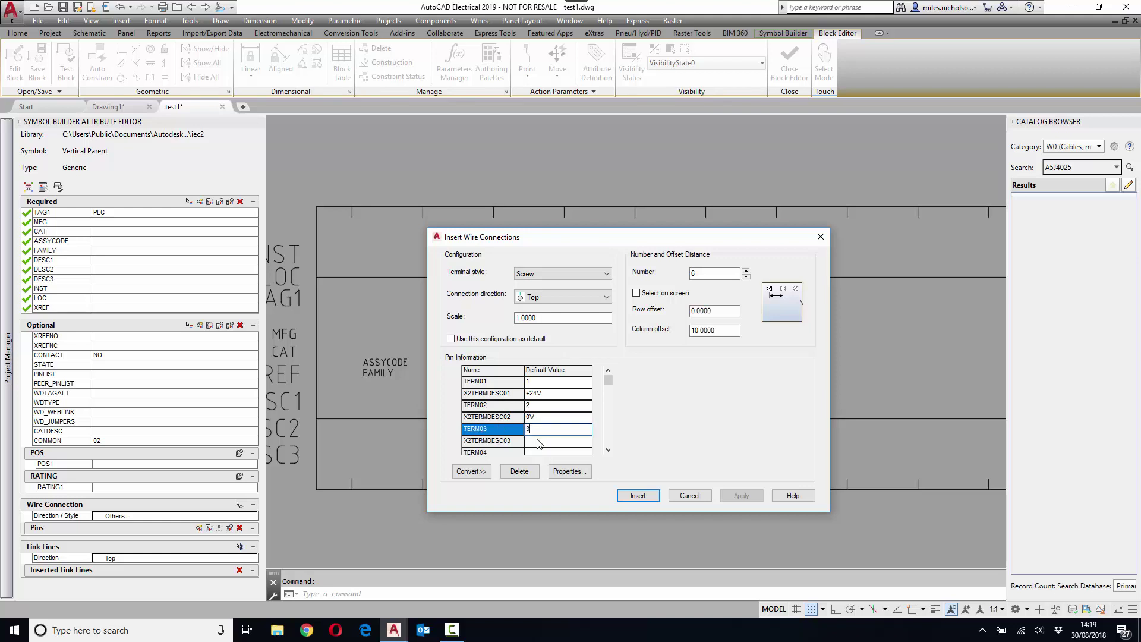
left_click(539, 443)
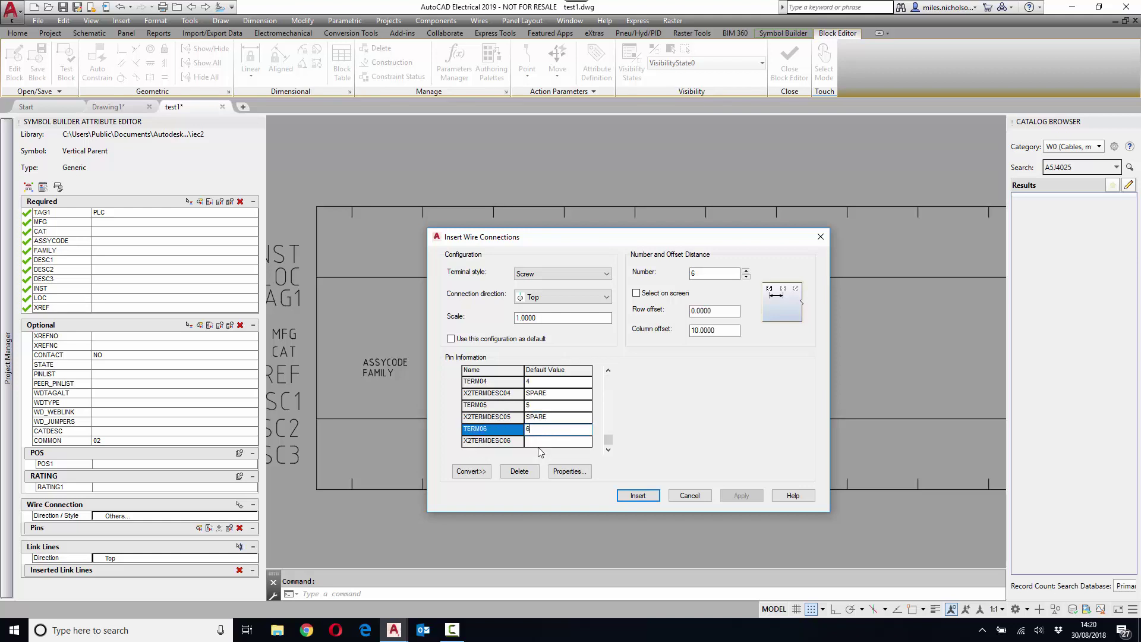
left_click(539, 443)
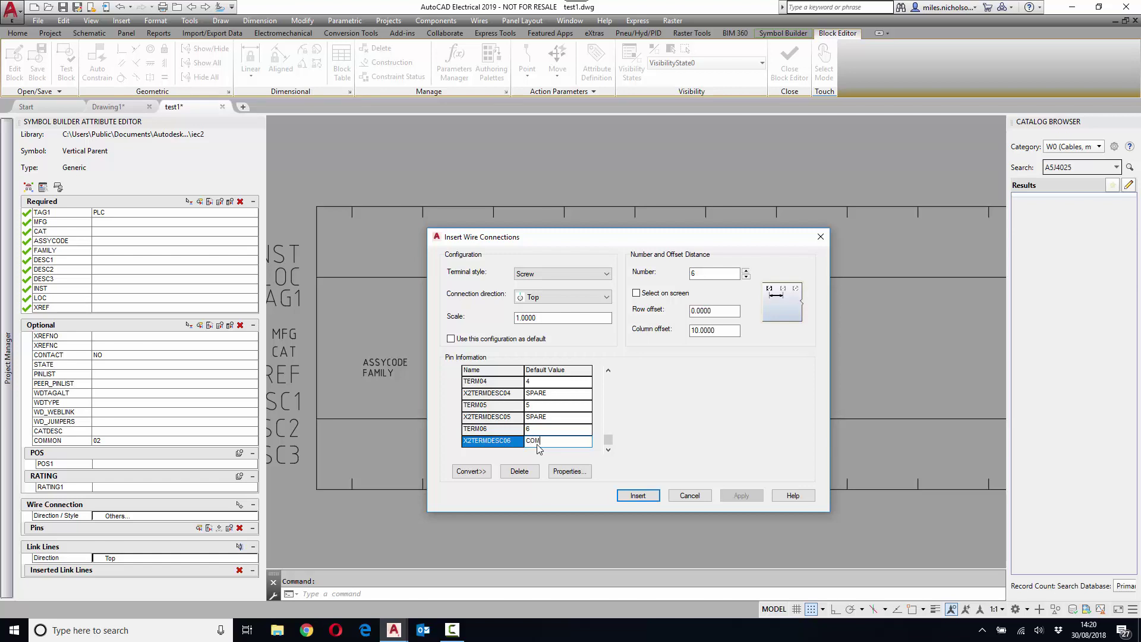
left_click(637, 495)
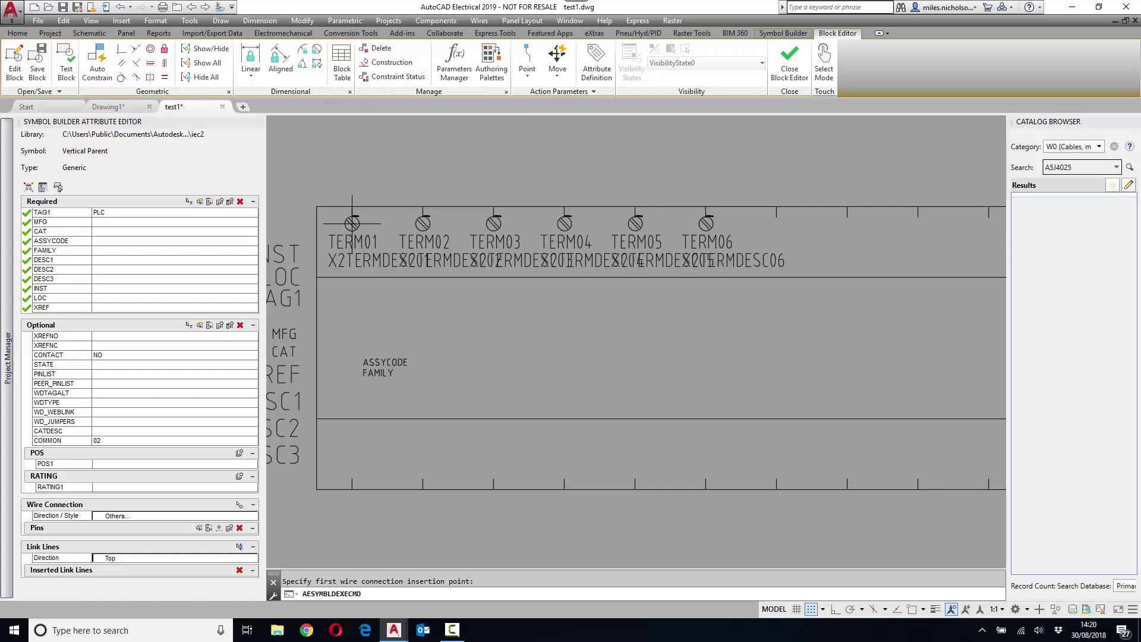
Place the six terminals on the top edge and shift the X2TERMDESC01 description left
left_click(352, 223)
left_click(792, 277)
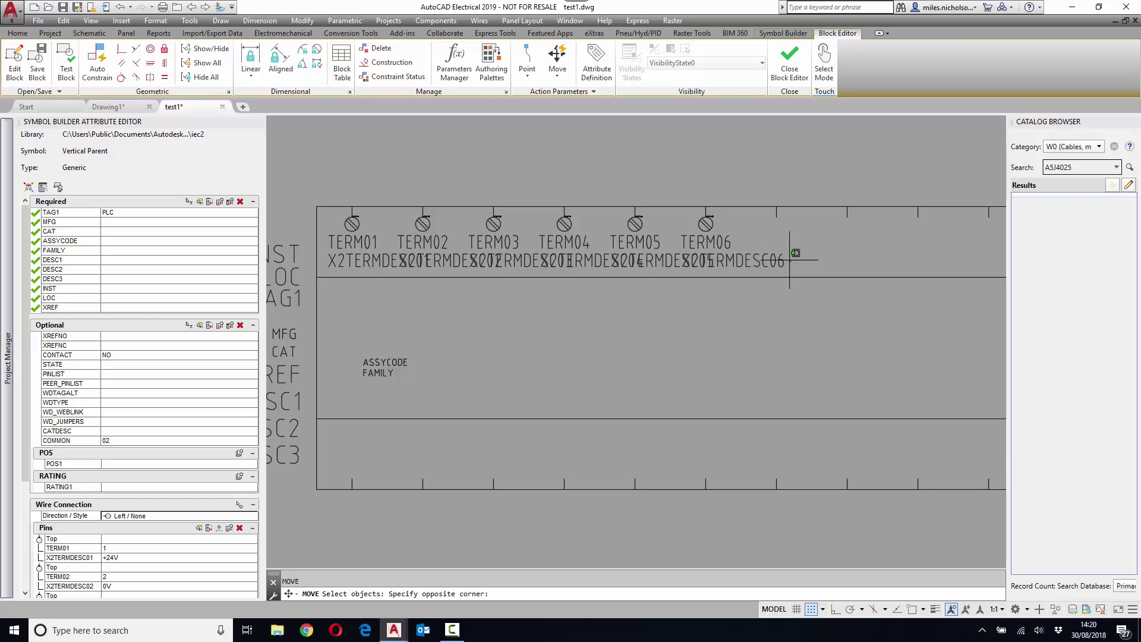
left_click(368, 258)
key("Return")
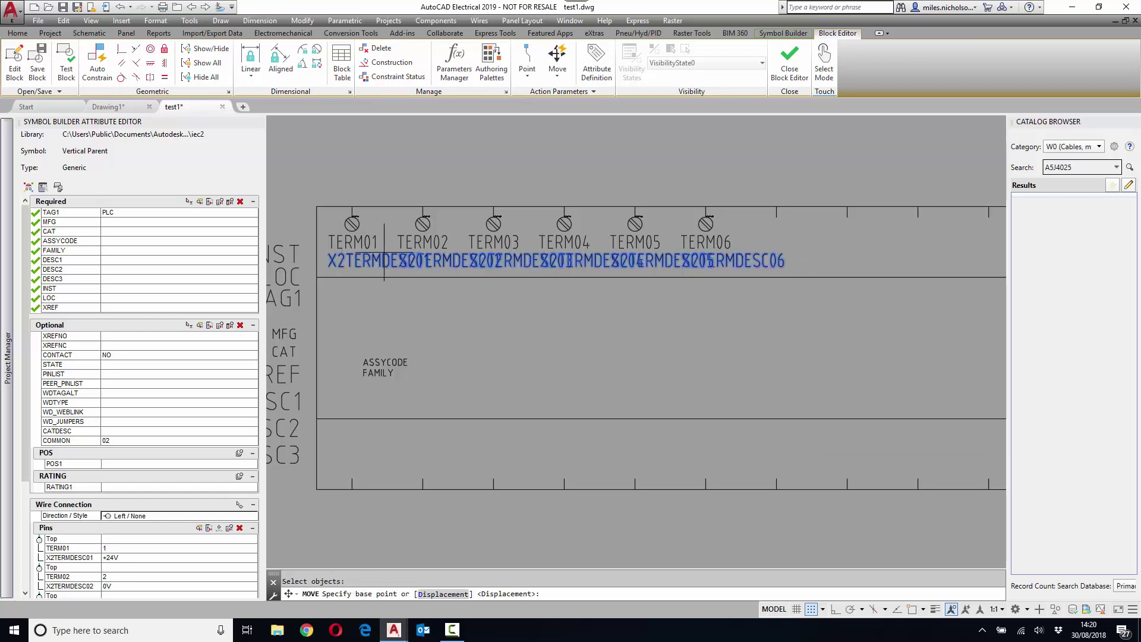
left_click(377, 257)
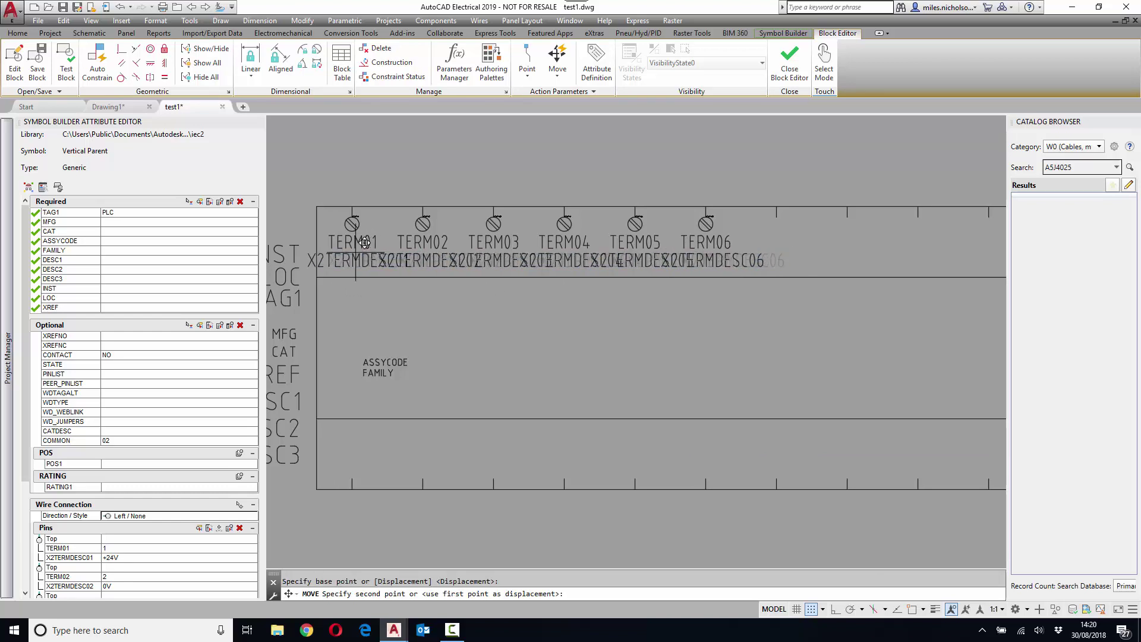
left_click(353, 257)
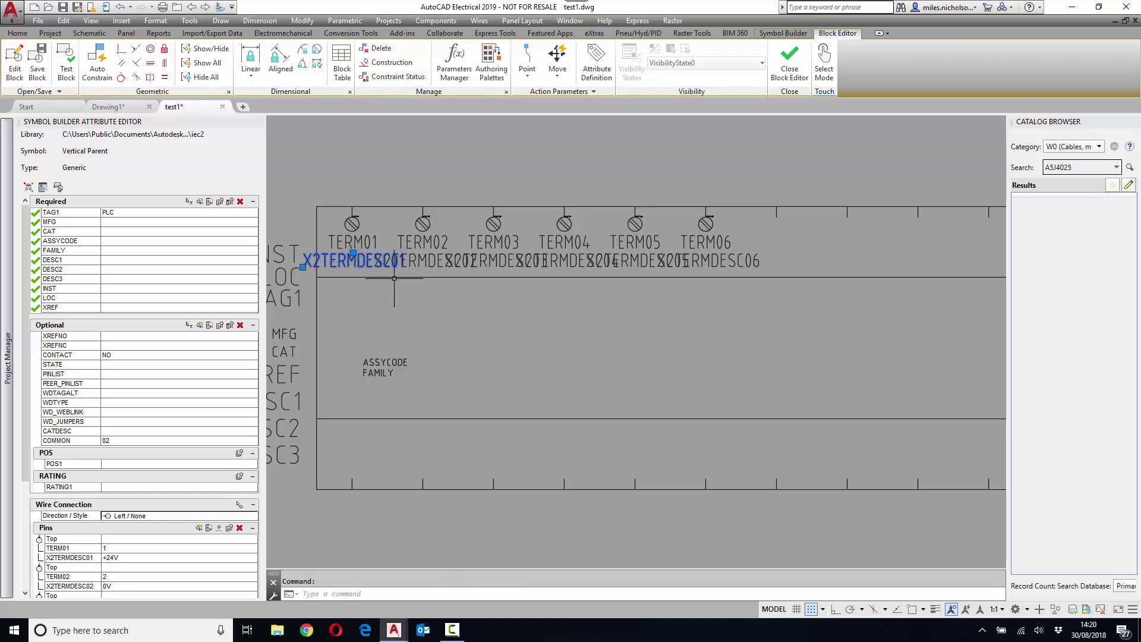
left_click(393, 248)
key("Escape")
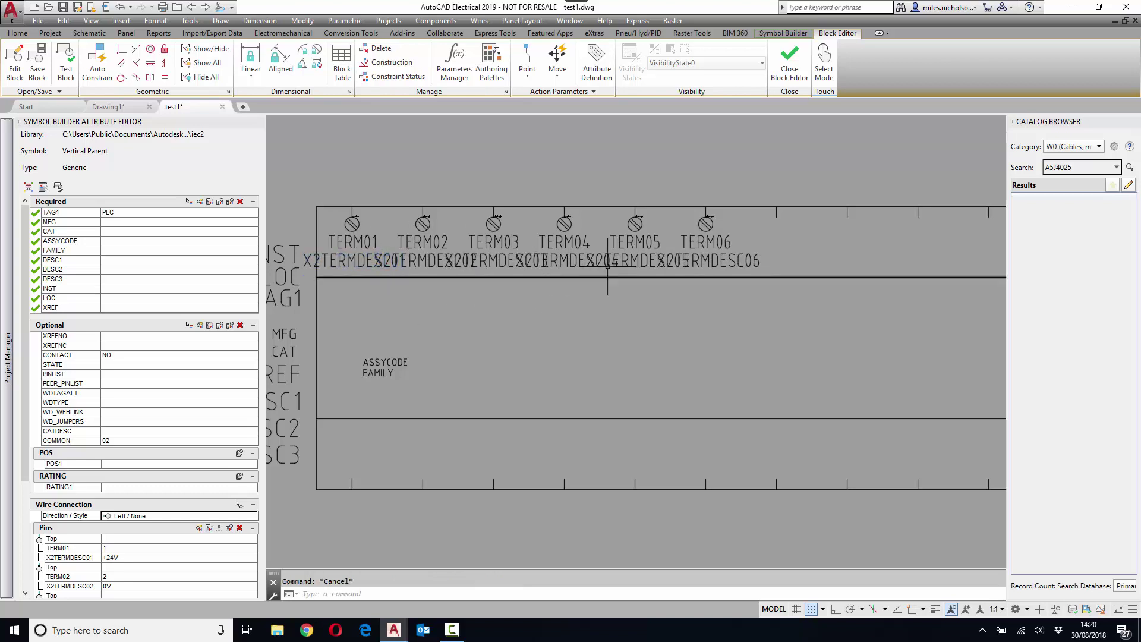
Pan to the symbol's left side, then start and cancel a MOVE
mouse_move(793, 250)
middle_mouse_down()
mouse_move(787, 264)
mouse_move(754, 271)
mouse_move(764, 288)
mouse_move(732, 269)
mouse_move(767, 262)
middle_mouse_up()
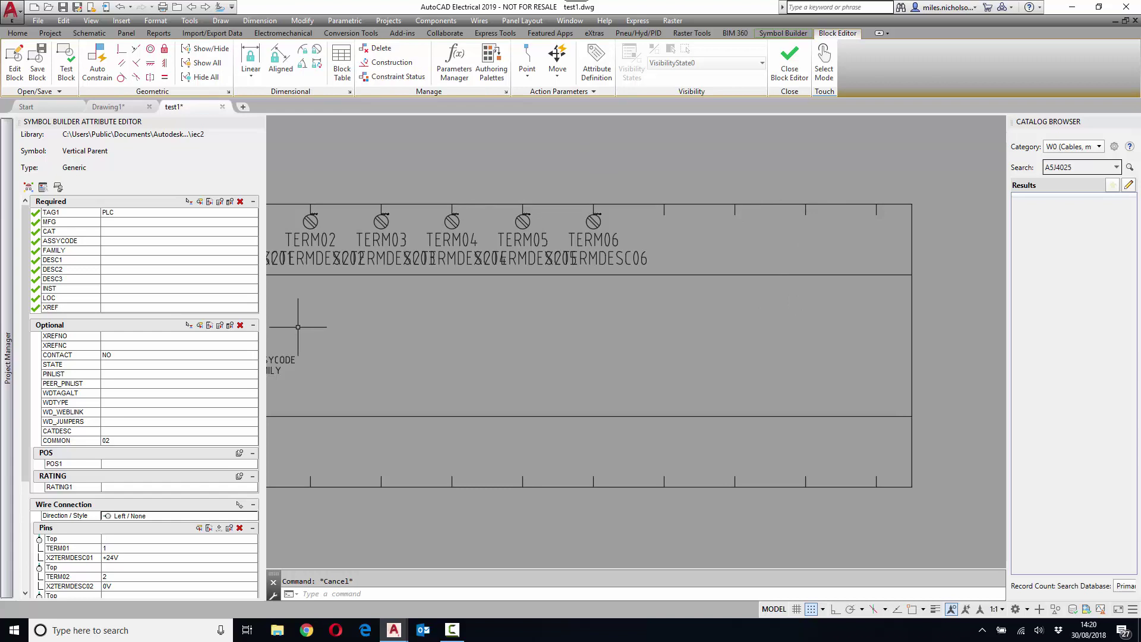
type("m")
key("Return")
key("Escape")
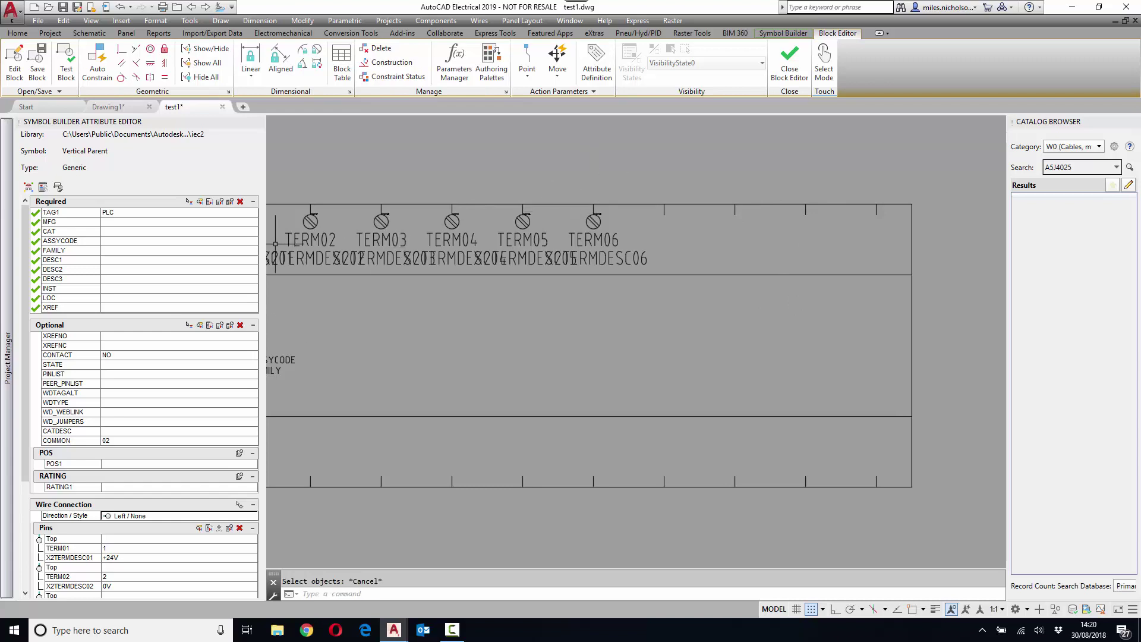
Configure four Fixed PLC top wire connections with column offset 10
left_click(254, 517)
left_click(254, 517)
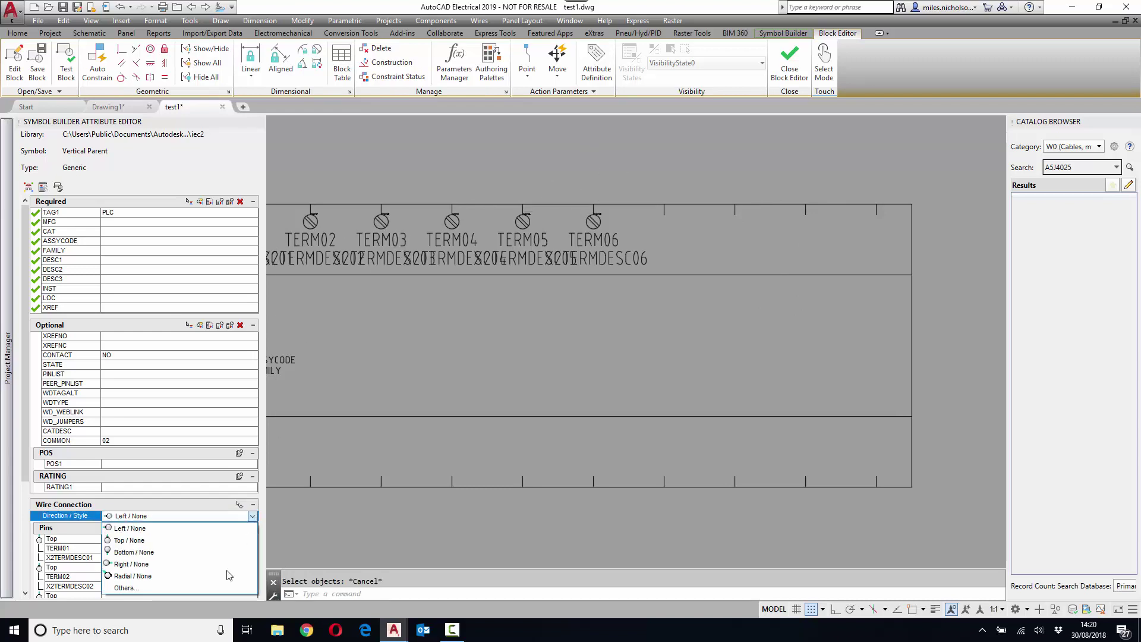
left_click(166, 589)
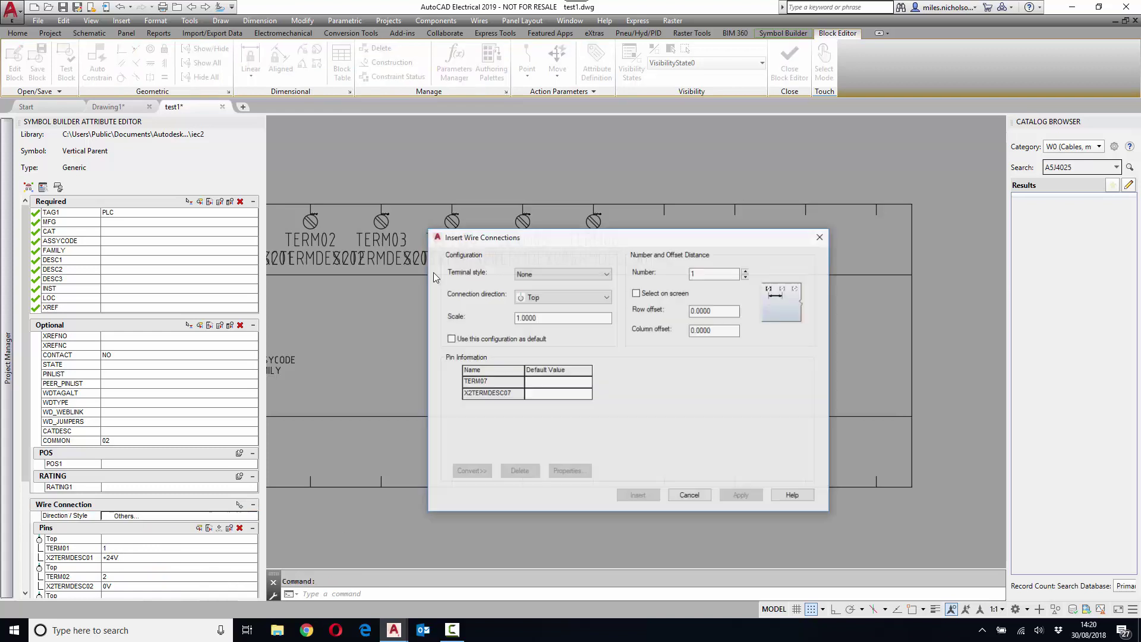
left_click(606, 274)
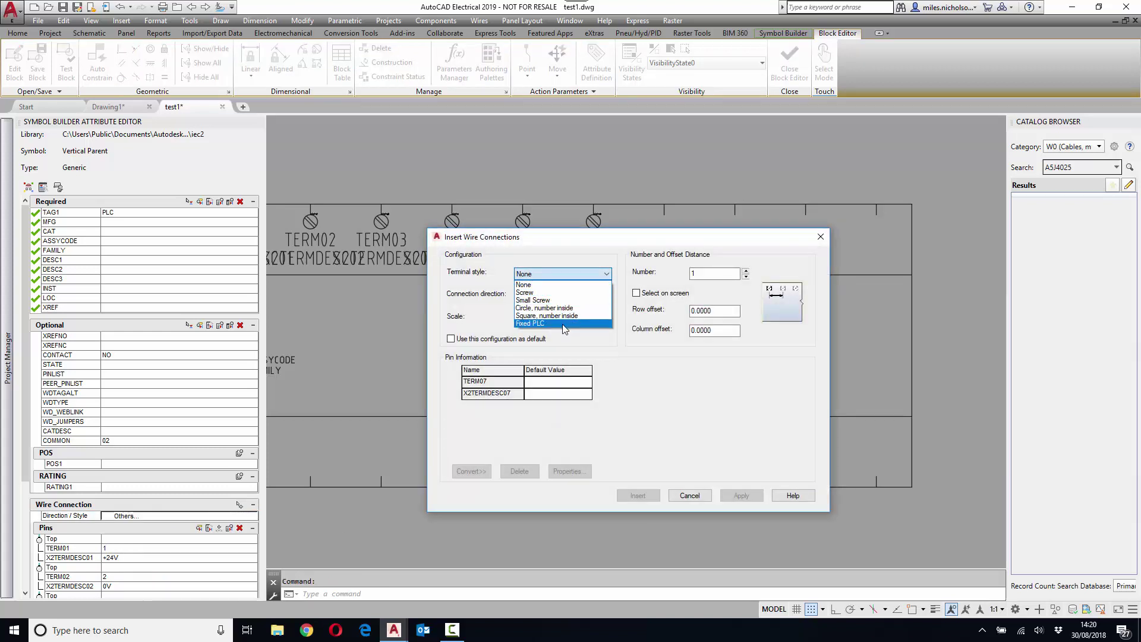
left_click(570, 323)
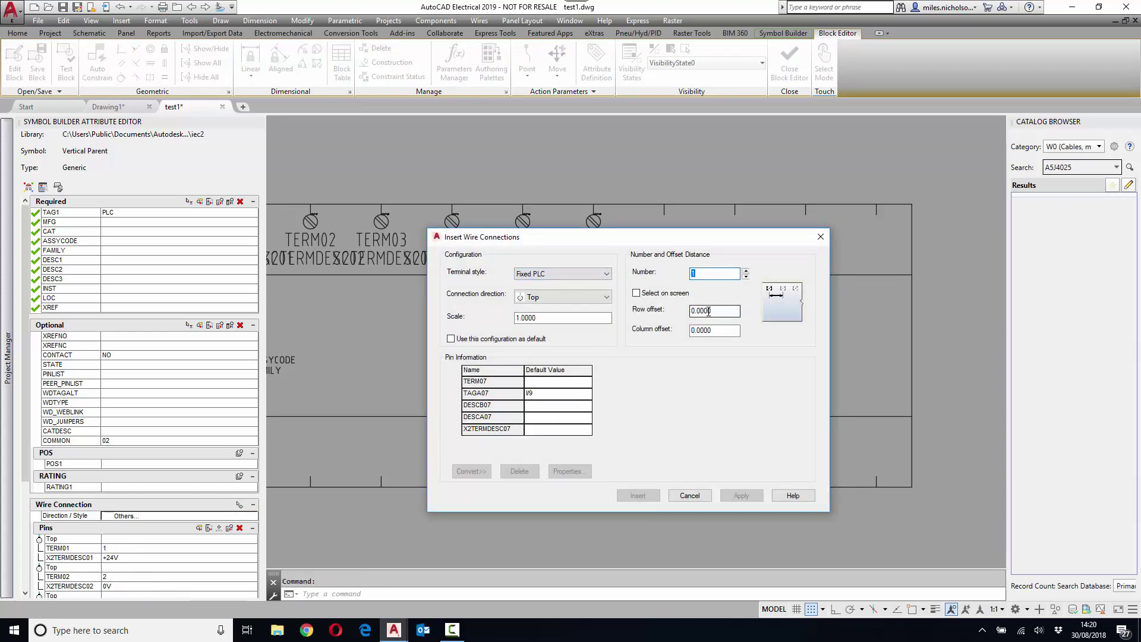
key("Tab")
key("Tab")
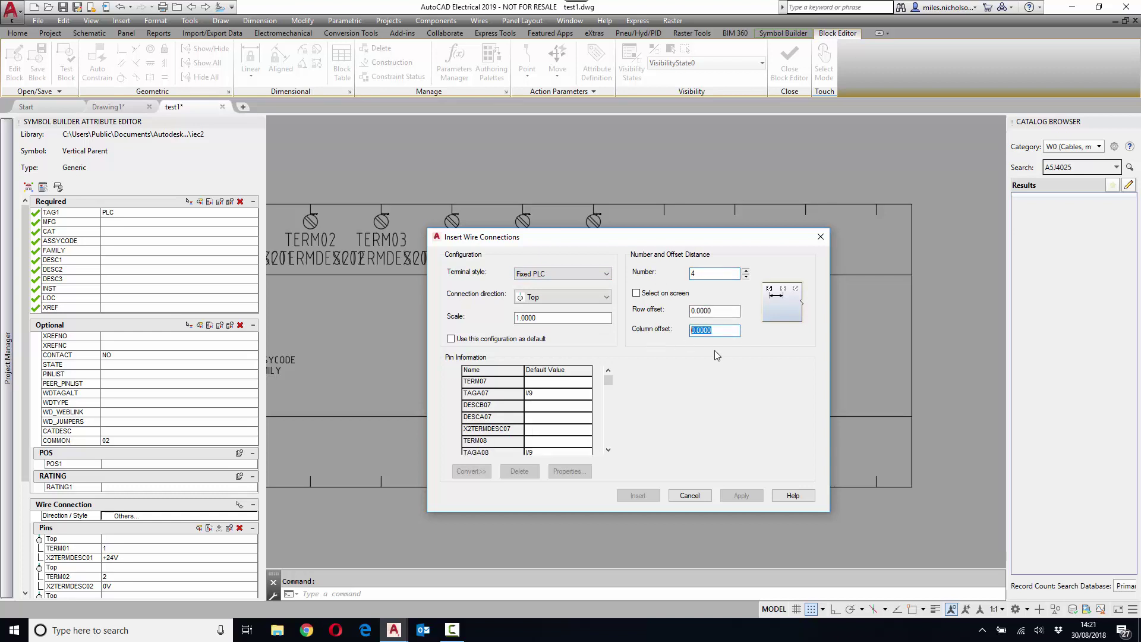
type("10")
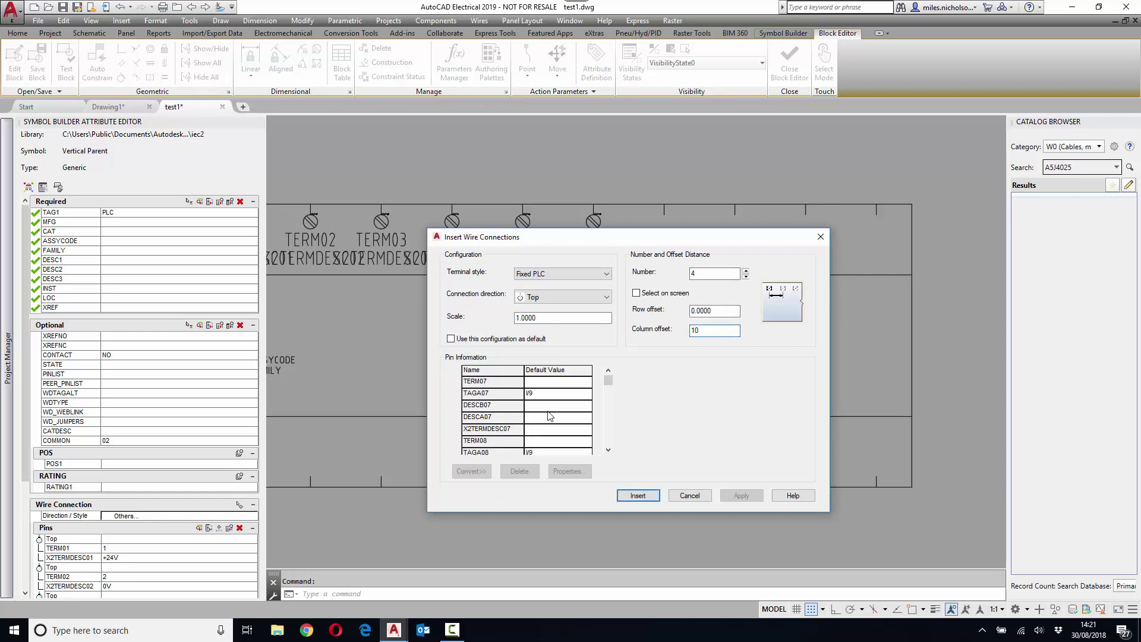
left_click(537, 383)
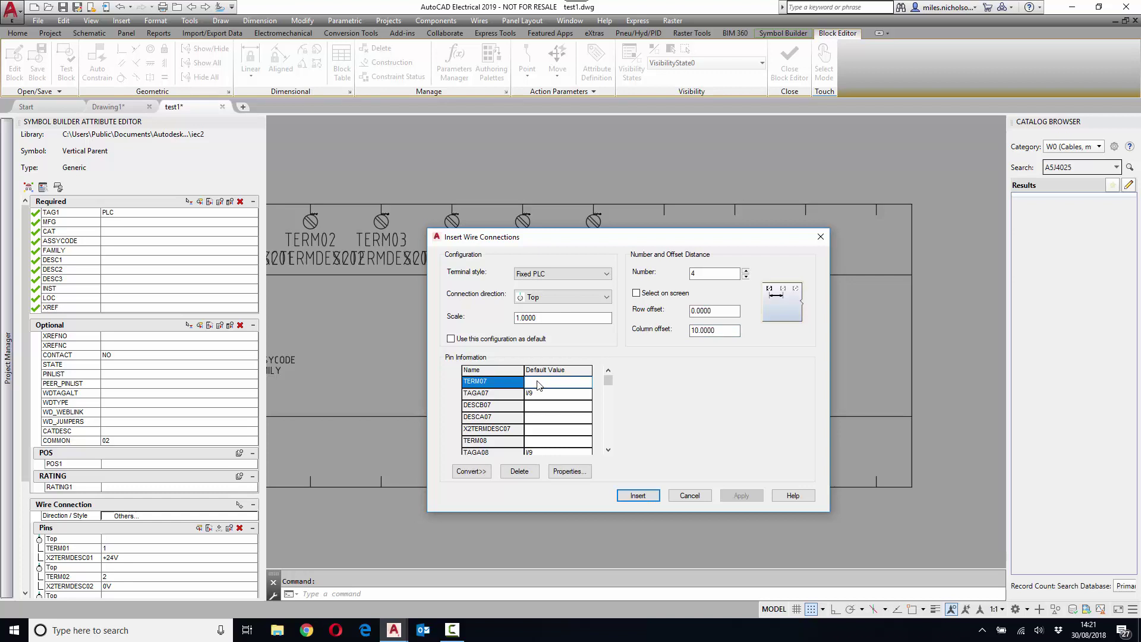
Fill TERM07–TERM10 pin values and DI1–DI4 descriptions, then insert the connections
left_click(543, 441)
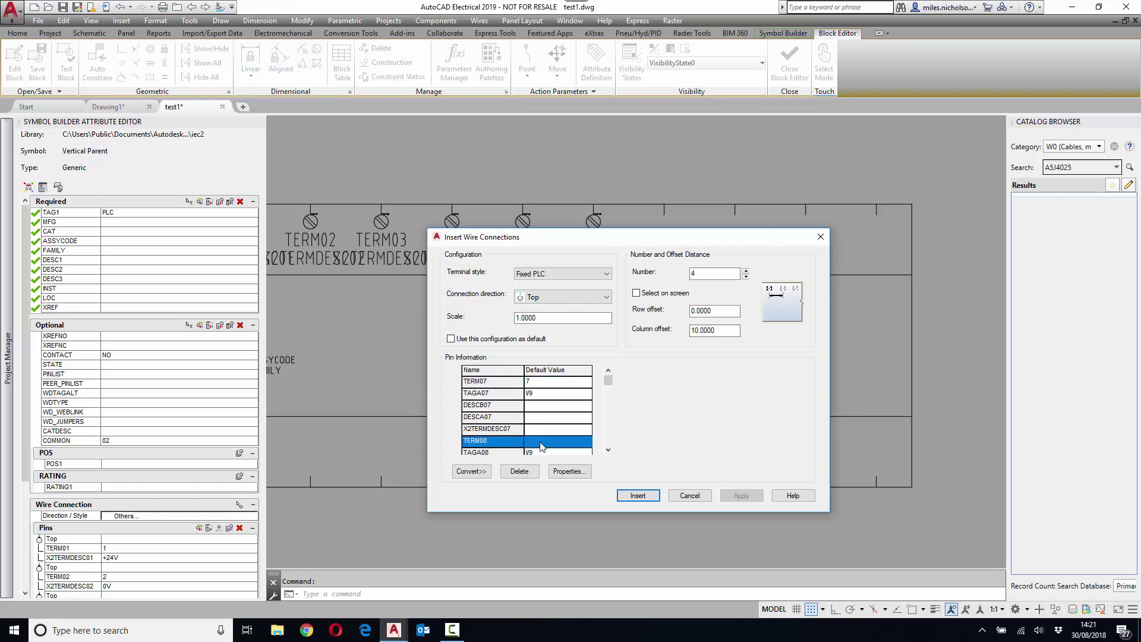
type("8")
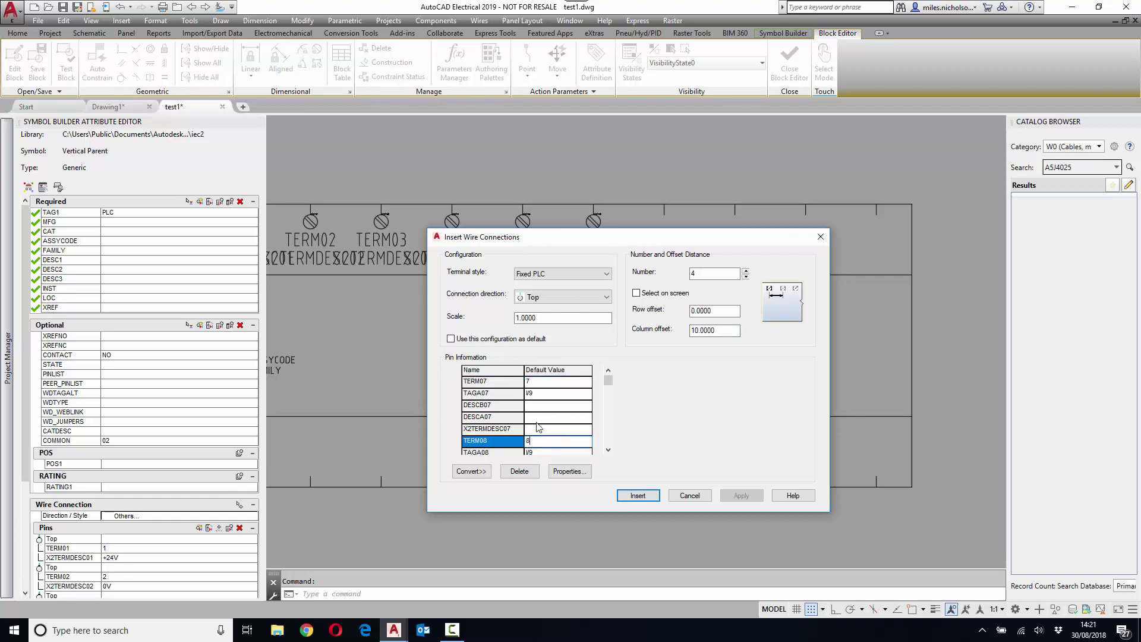
left_click(538, 432)
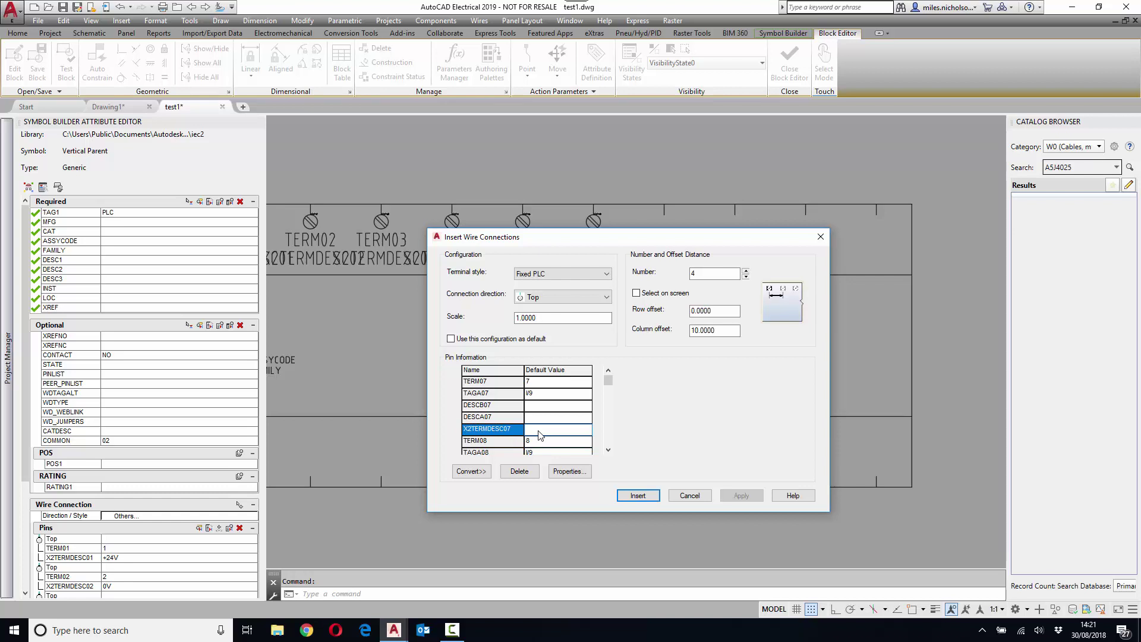
type("DI1")
scroll(608, 453, "down", 1)
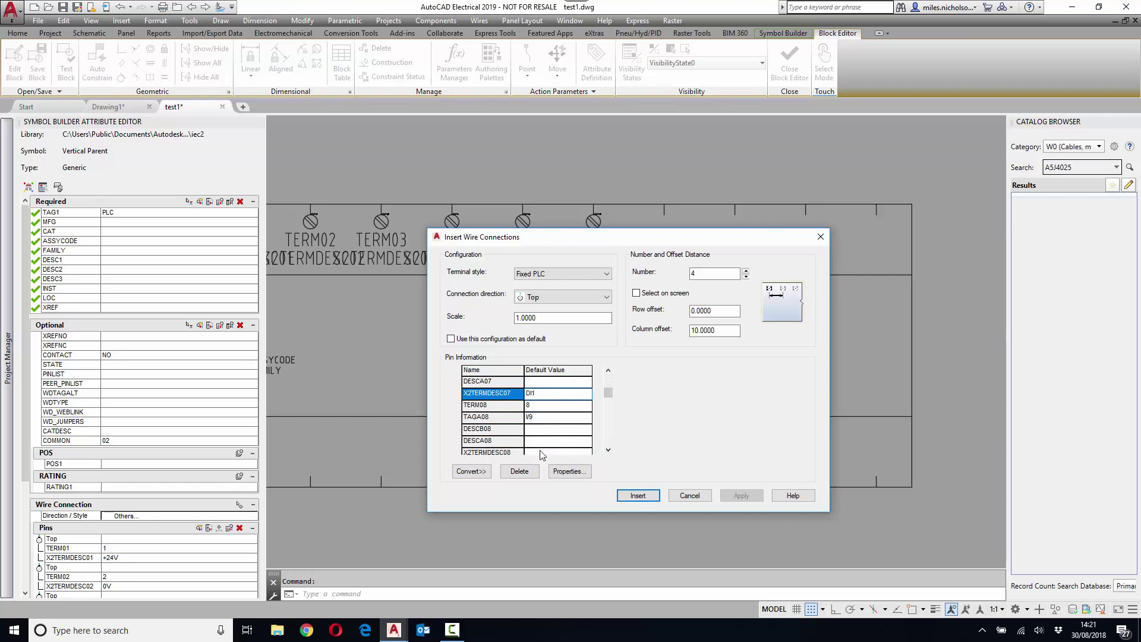
scroll(608, 452, "down", 3)
left_click(560, 440)
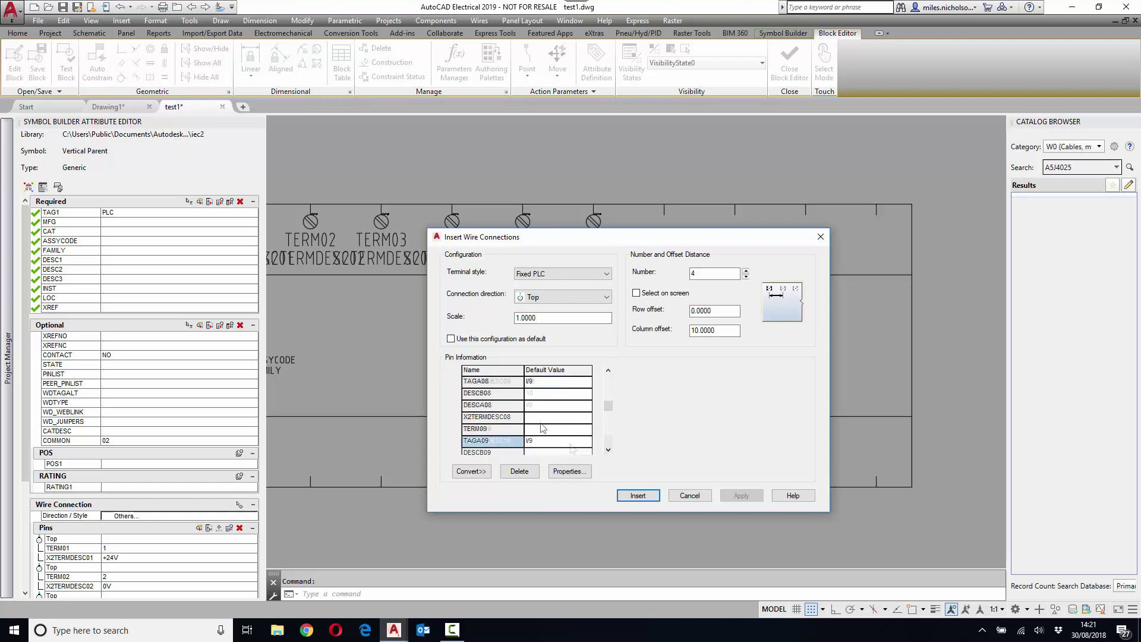
type("DI4")
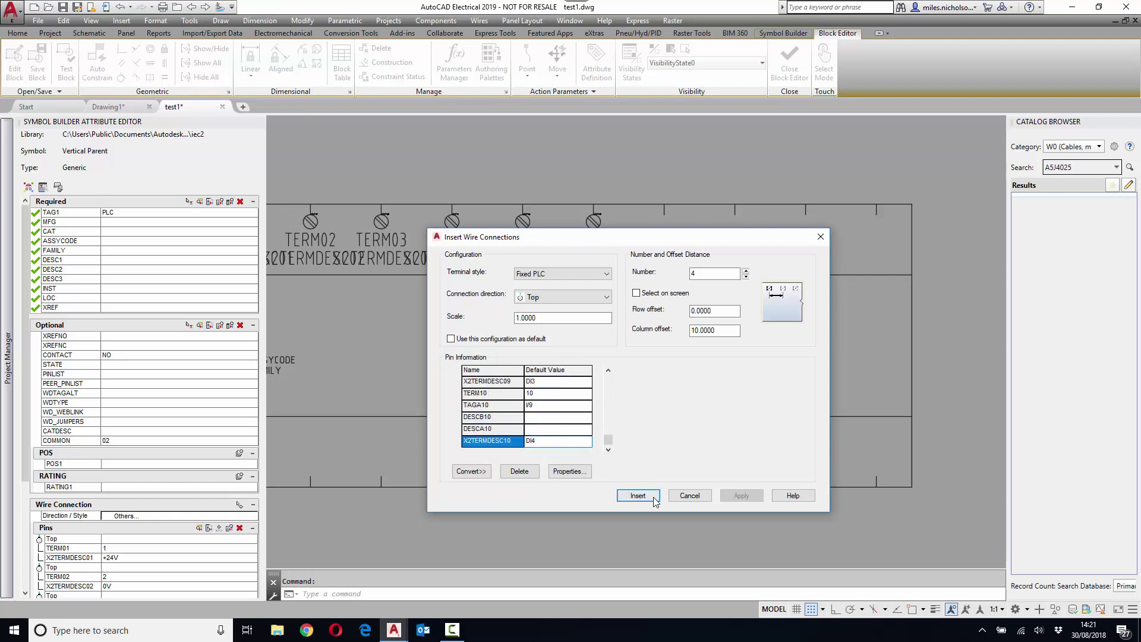
left_click(637, 495)
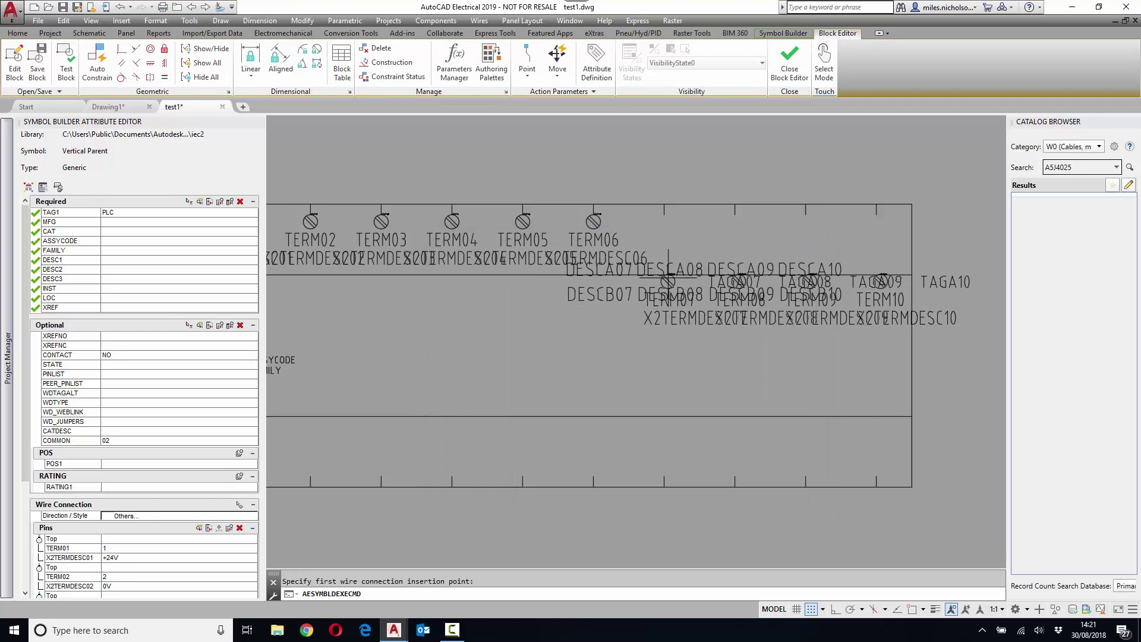
middle_click_drag(678, 172, 619, 314)
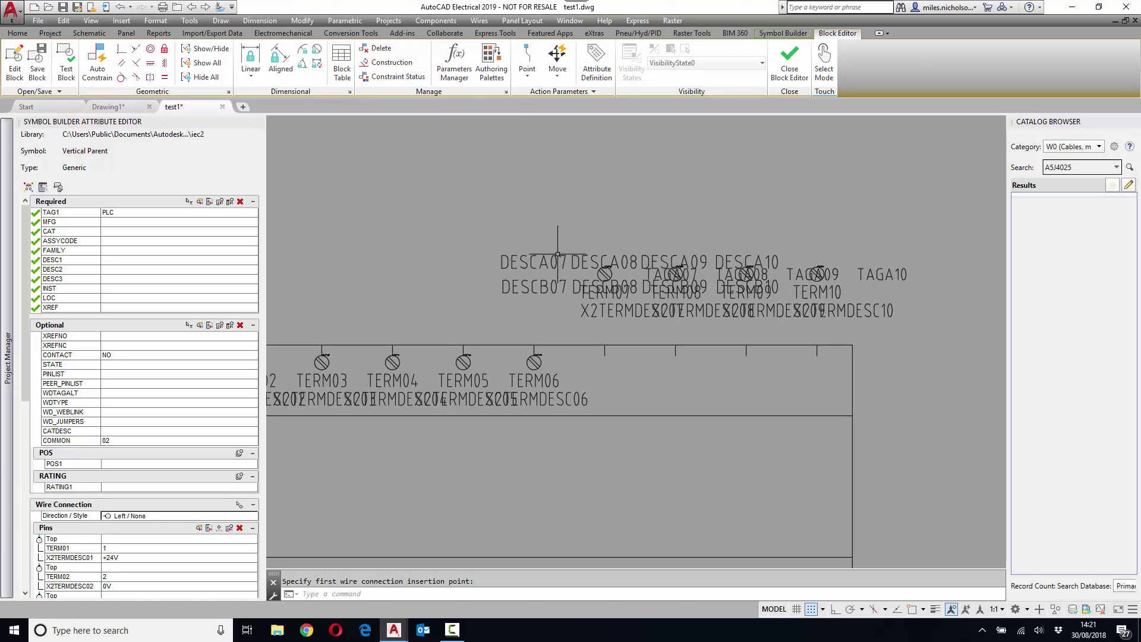
Rotate the DESCA/DESCB labels of terminals 7–10 to 90° with Middle left justification
right_click(716, 264)
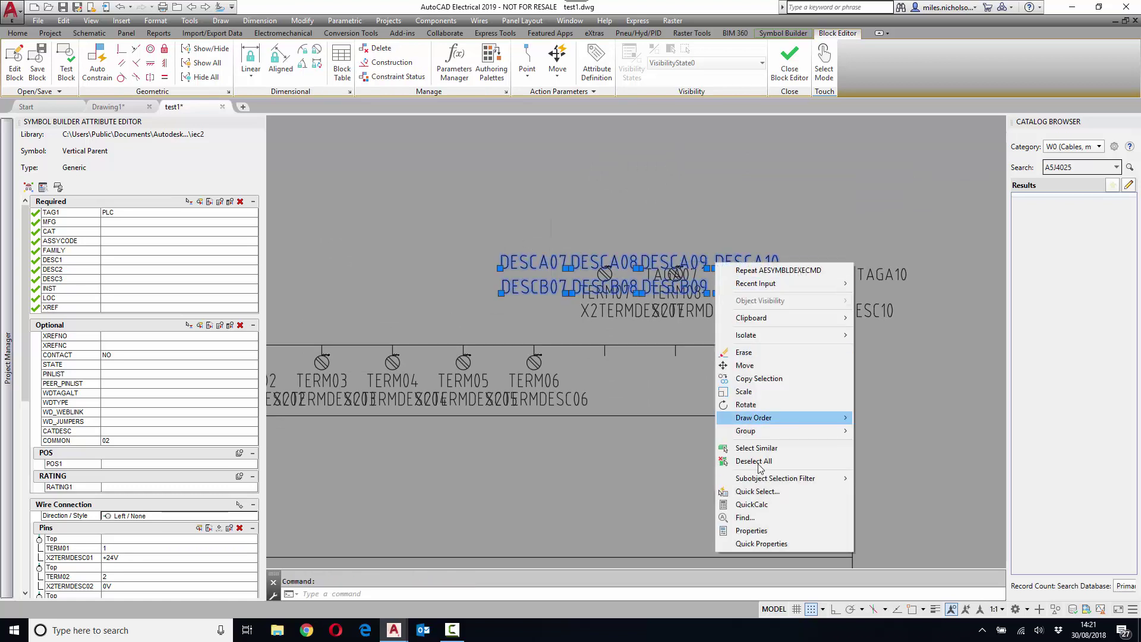
left_click(752, 531)
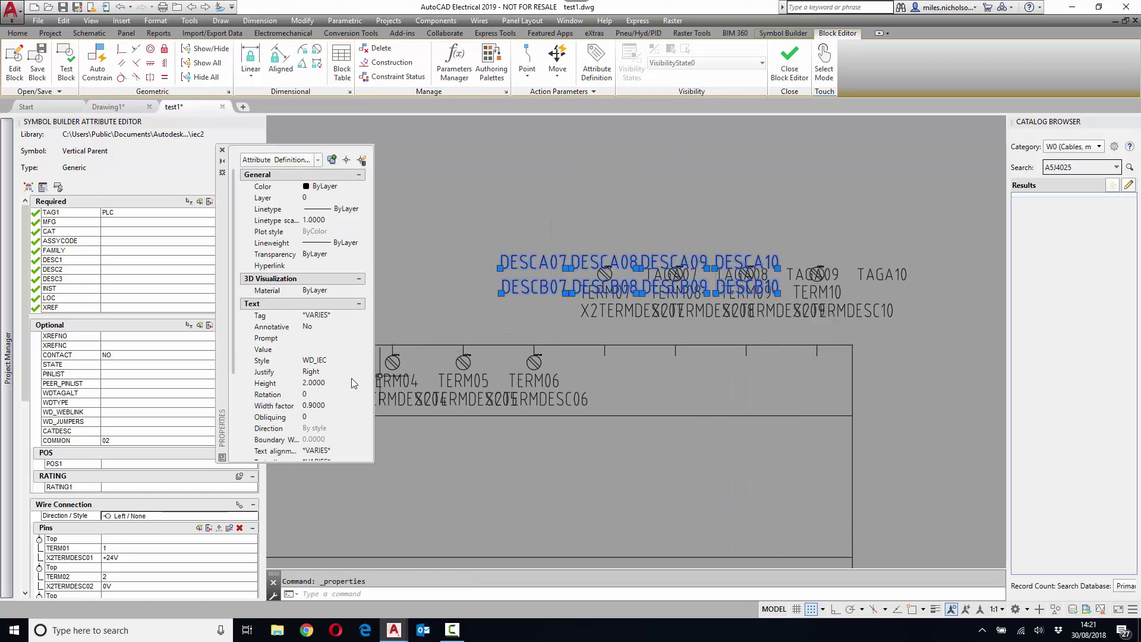
left_click(320, 397)
type("90")
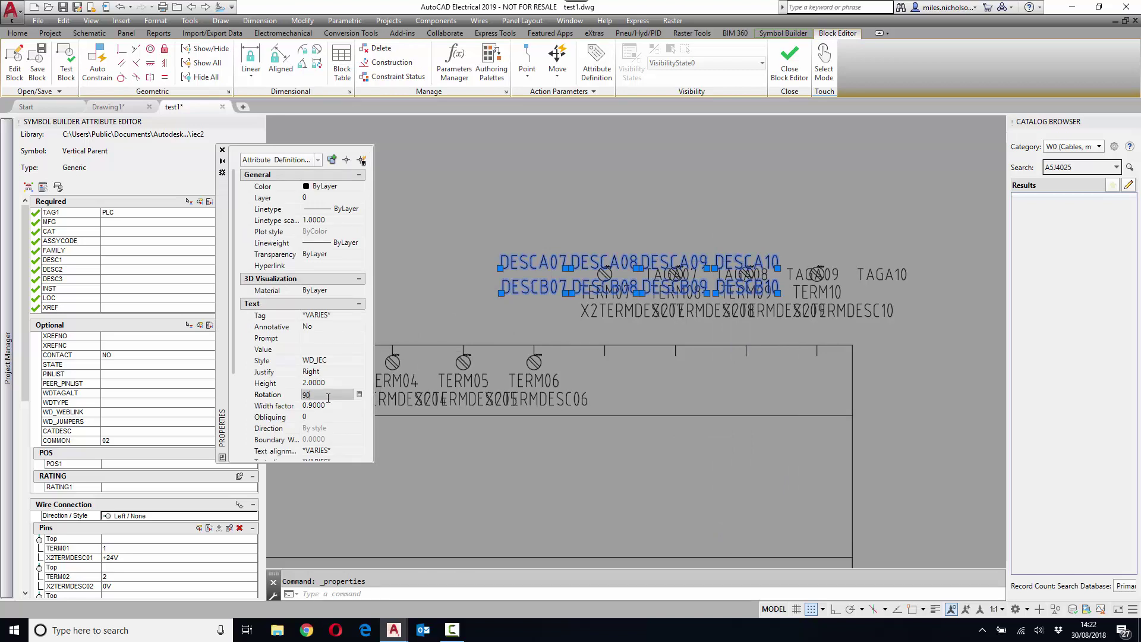
left_click(358, 373)
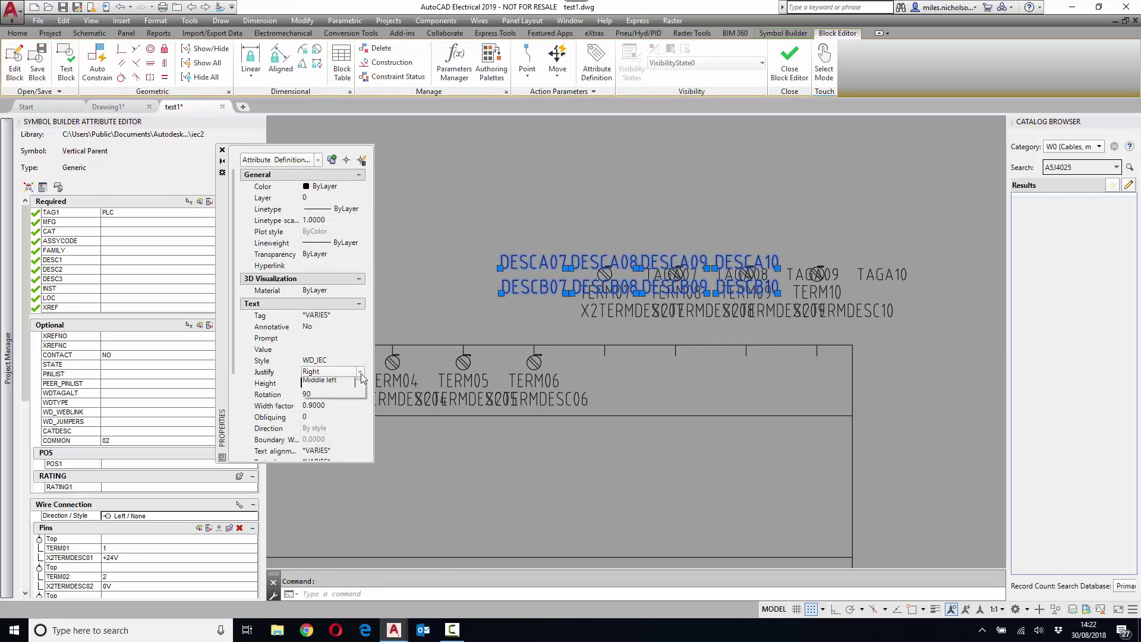
left_click(359, 372)
left_click(321, 458)
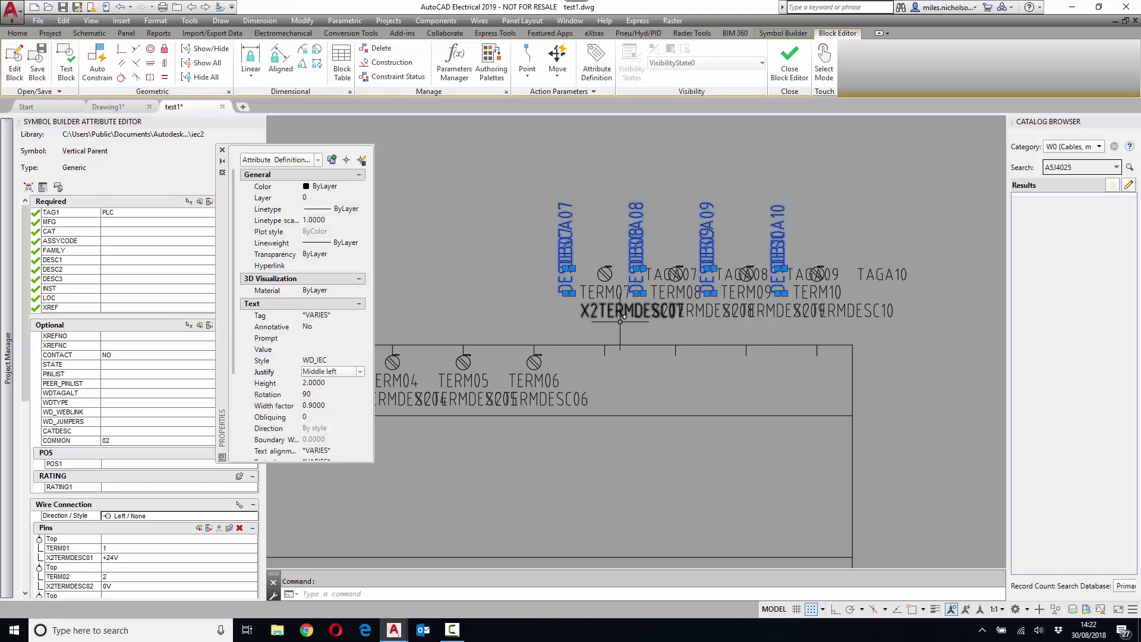
key("Escape")
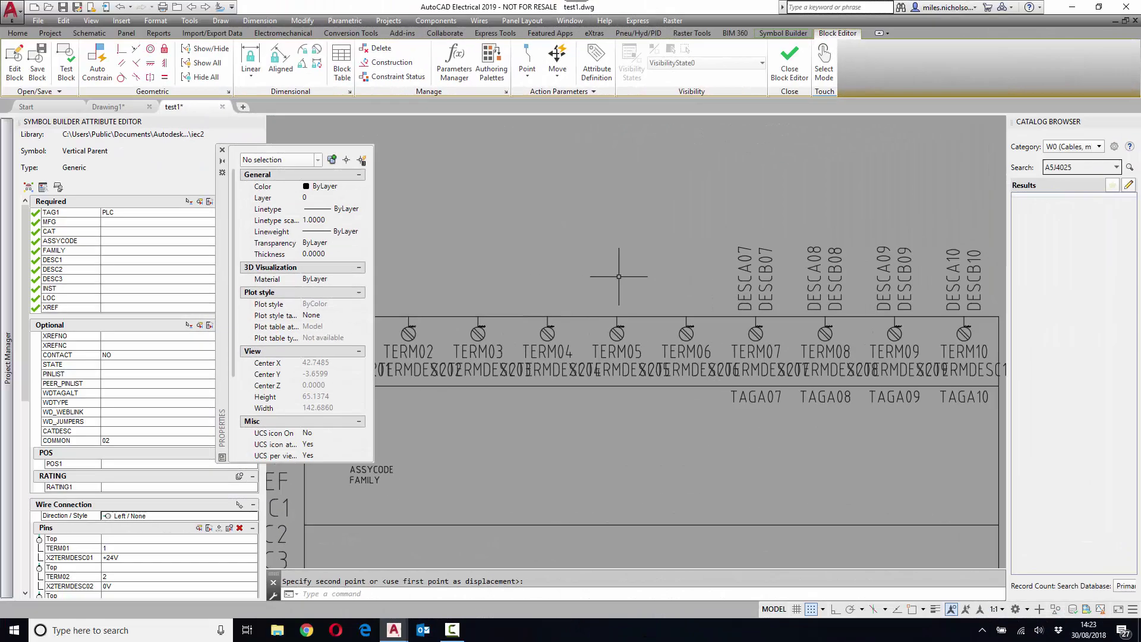
middle_click_drag(619, 272, 624, 256)
scroll(653, 256, "up", 2)
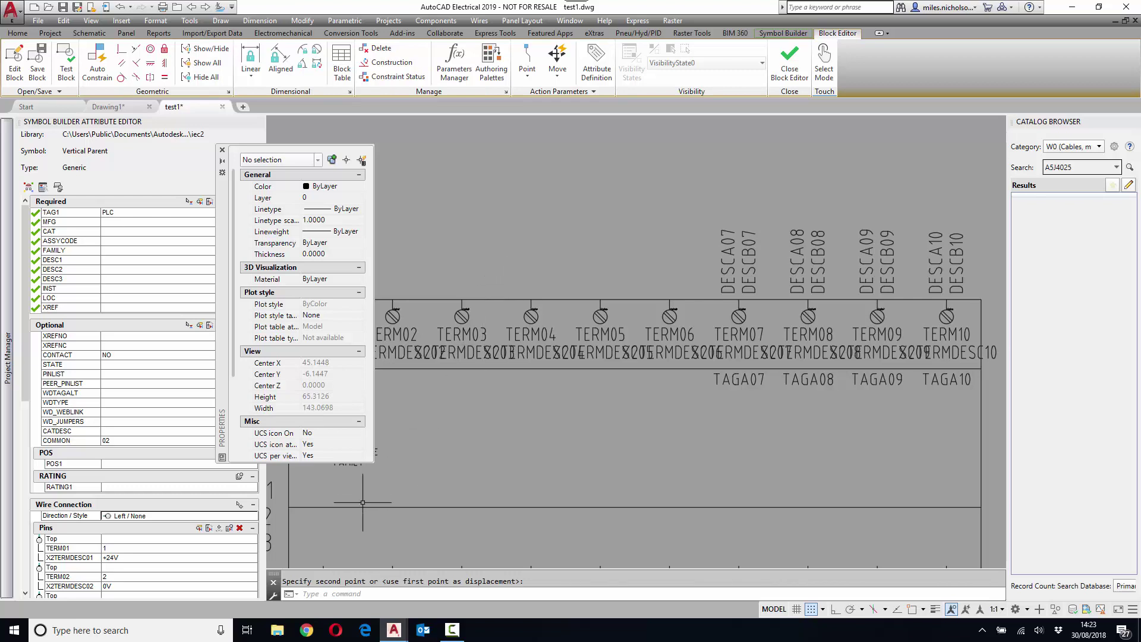
Set up a Screw wire connection facing the Bottom direction
left_click(179, 516)
left_click(253, 515)
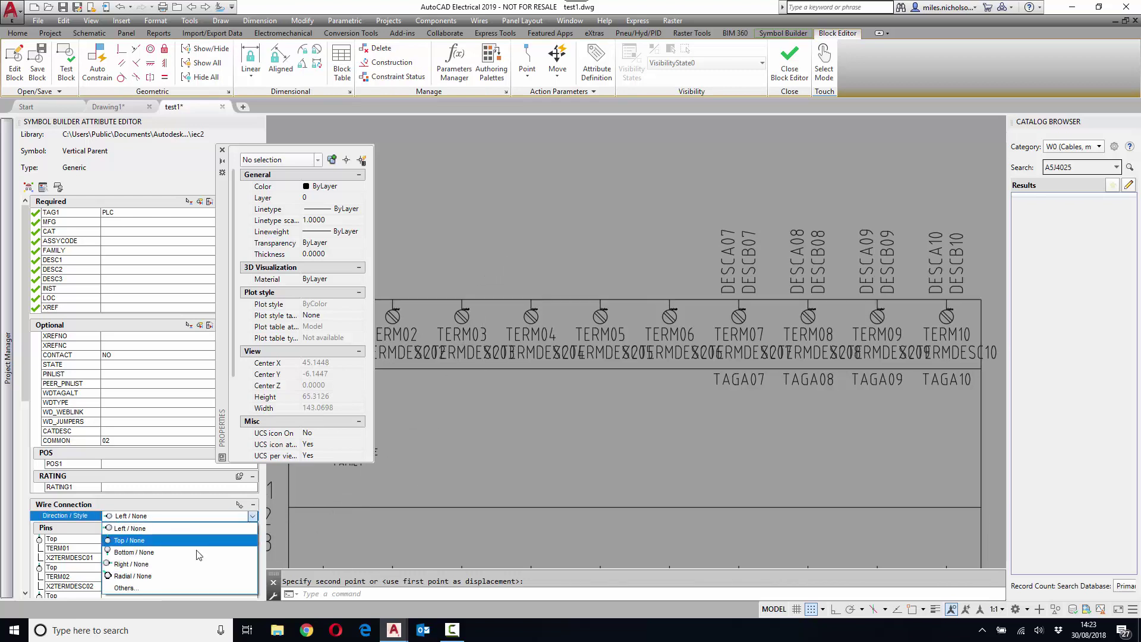
left_click(131, 592)
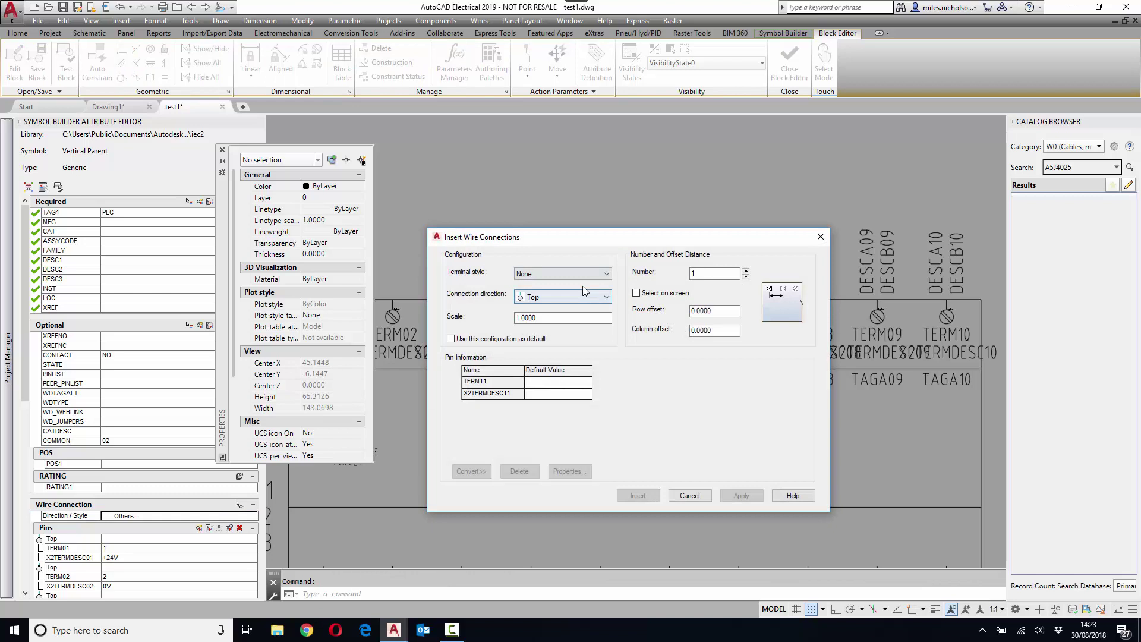
left_click(601, 275)
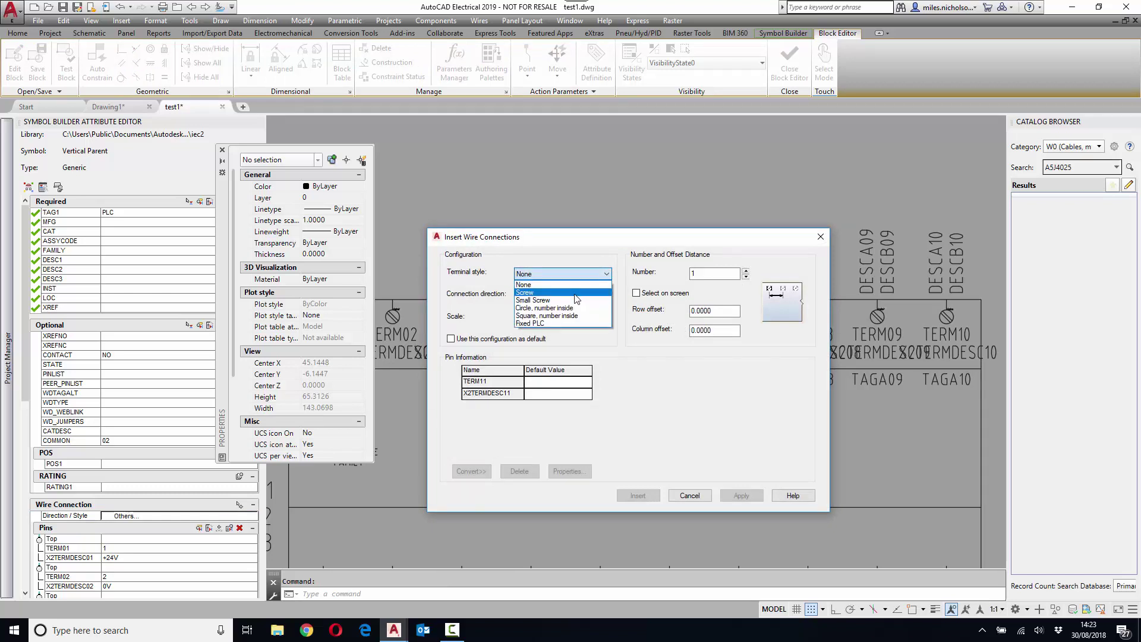
left_click(580, 293)
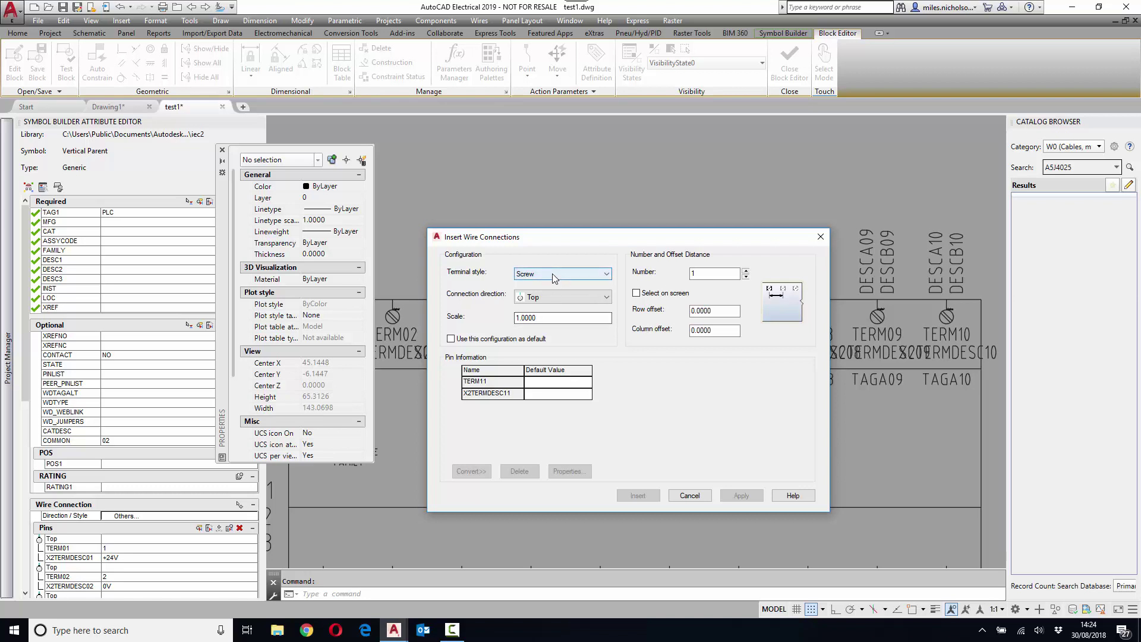
left_click(588, 298)
left_click(550, 331)
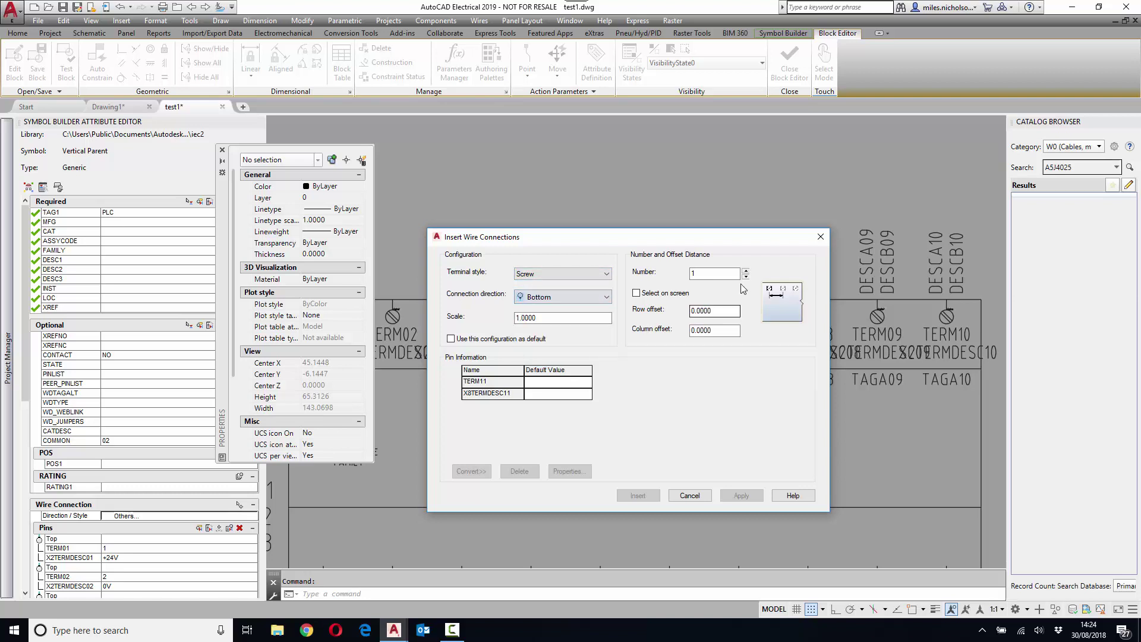
Give TERM11 pin value 11 and place it at the symbol's lower-left
left_click(549, 382)
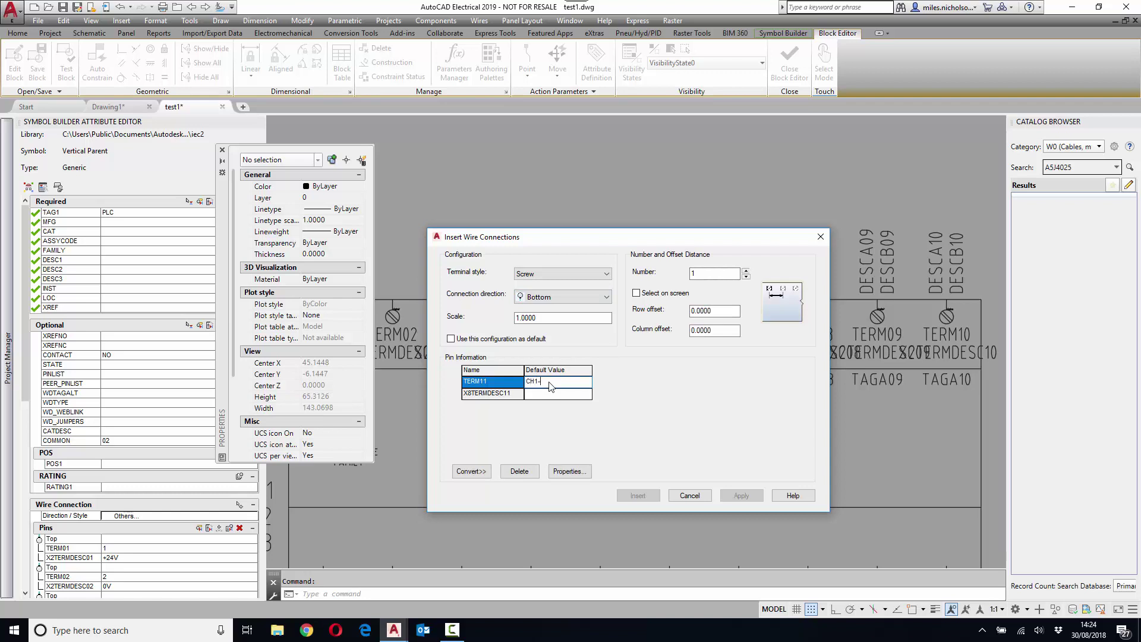
left_click(551, 386)
type("11")
left_click(552, 396)
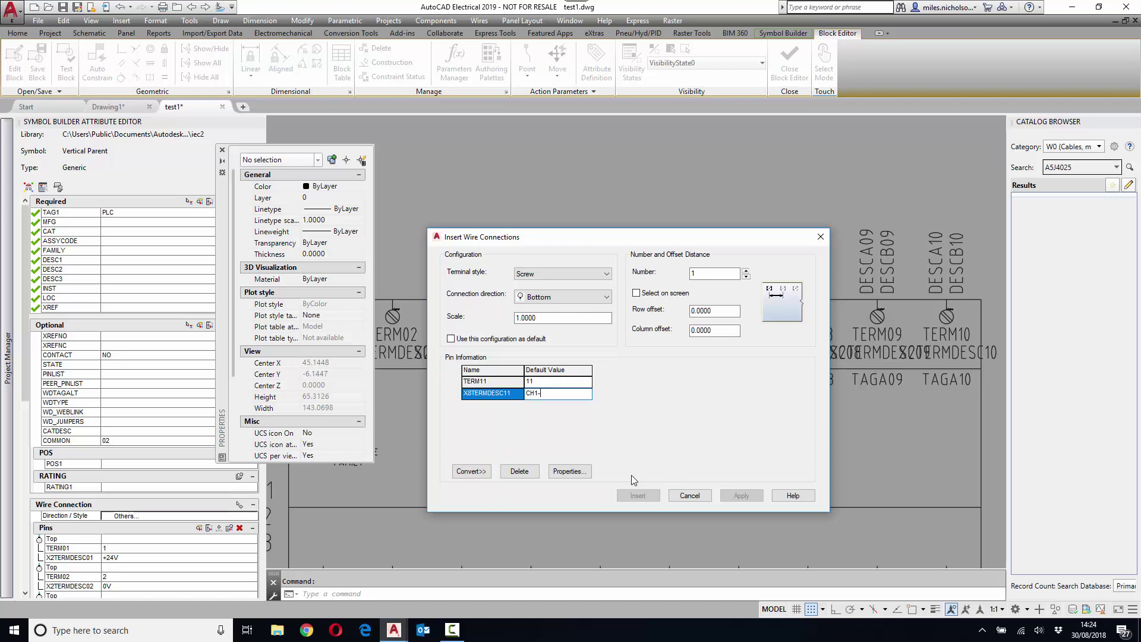
left_click(636, 293)
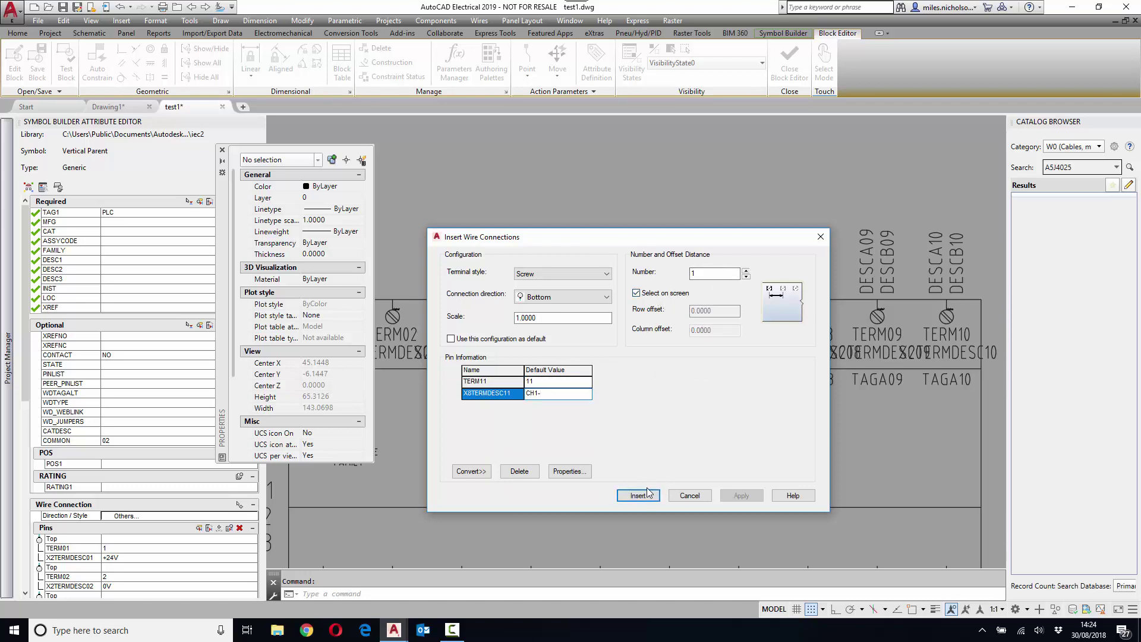
left_click(647, 492)
scroll(612, 344, "up", 5)
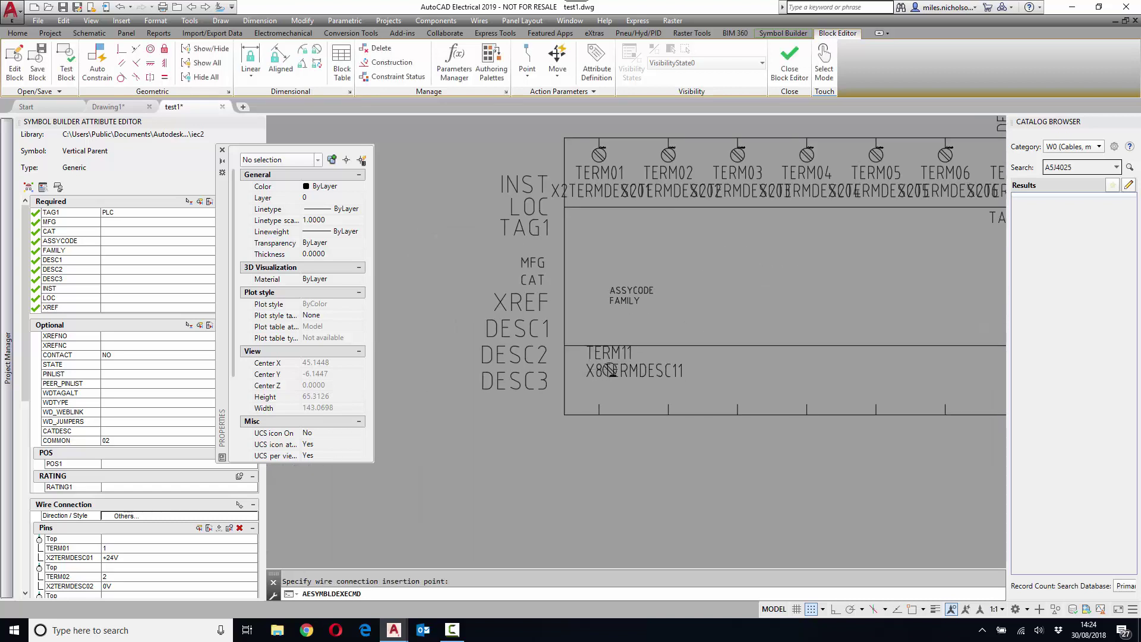
scroll(611, 370, "up", 2)
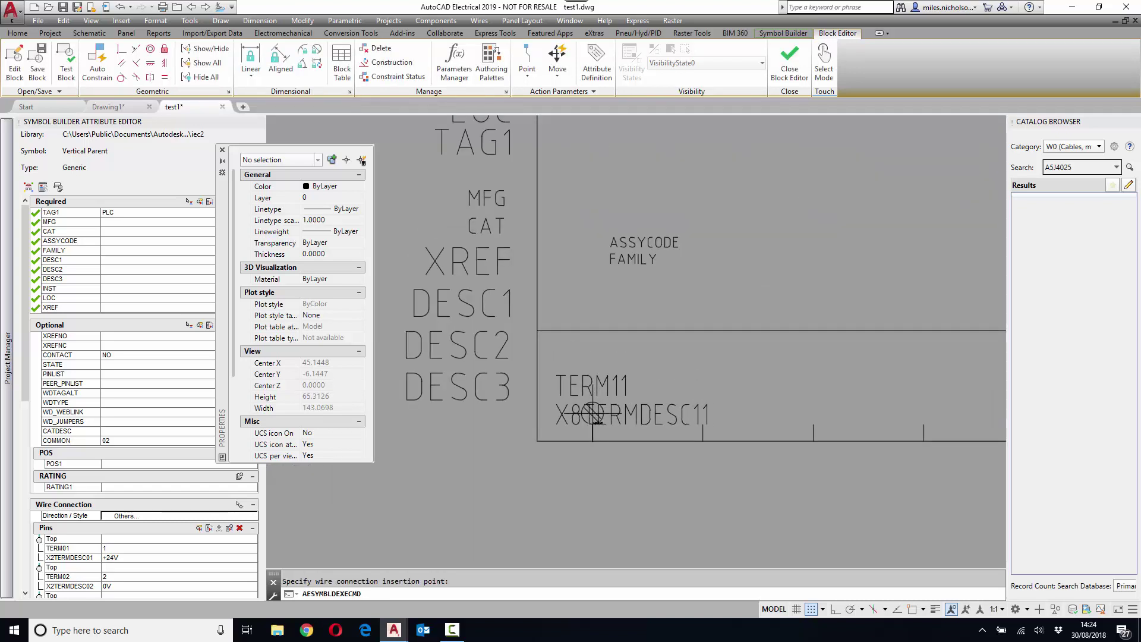
left_click(592, 413)
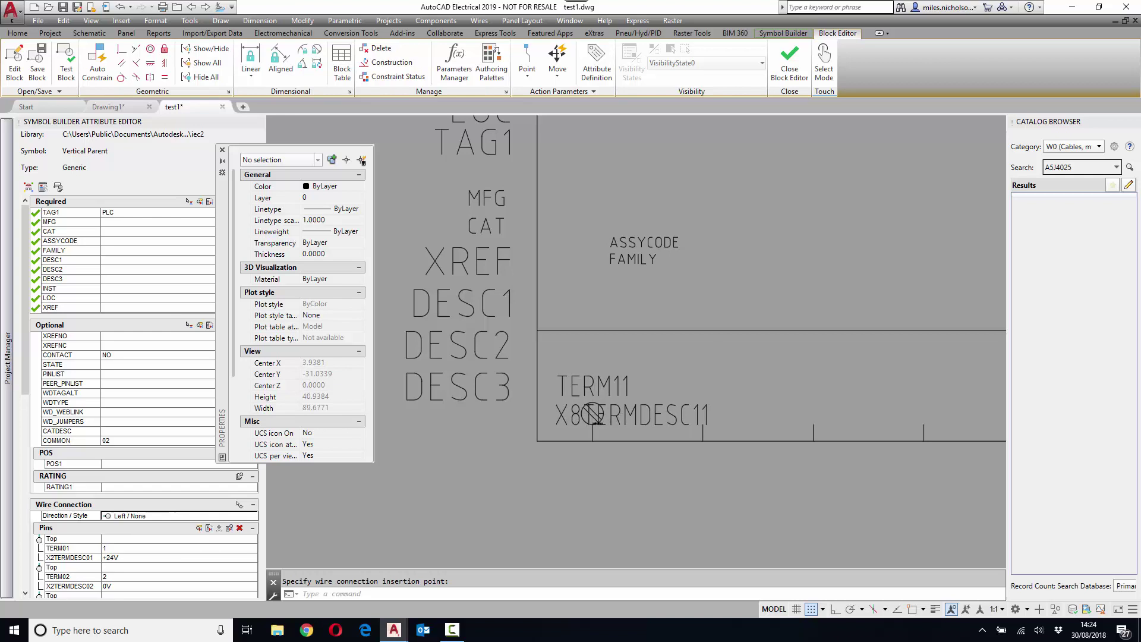
Insert bottom-facing Fixed PLC terminal TERM12 with pin 12 and description CH1+
left_click(605, 273)
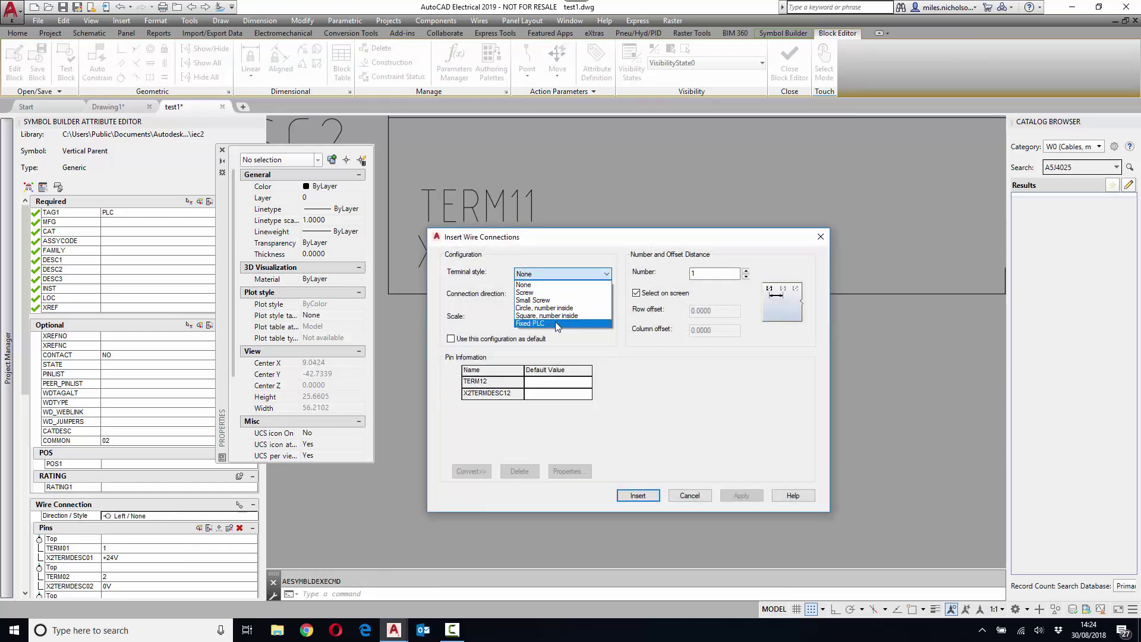
left_click(606, 305)
left_click(606, 296)
left_click(565, 332)
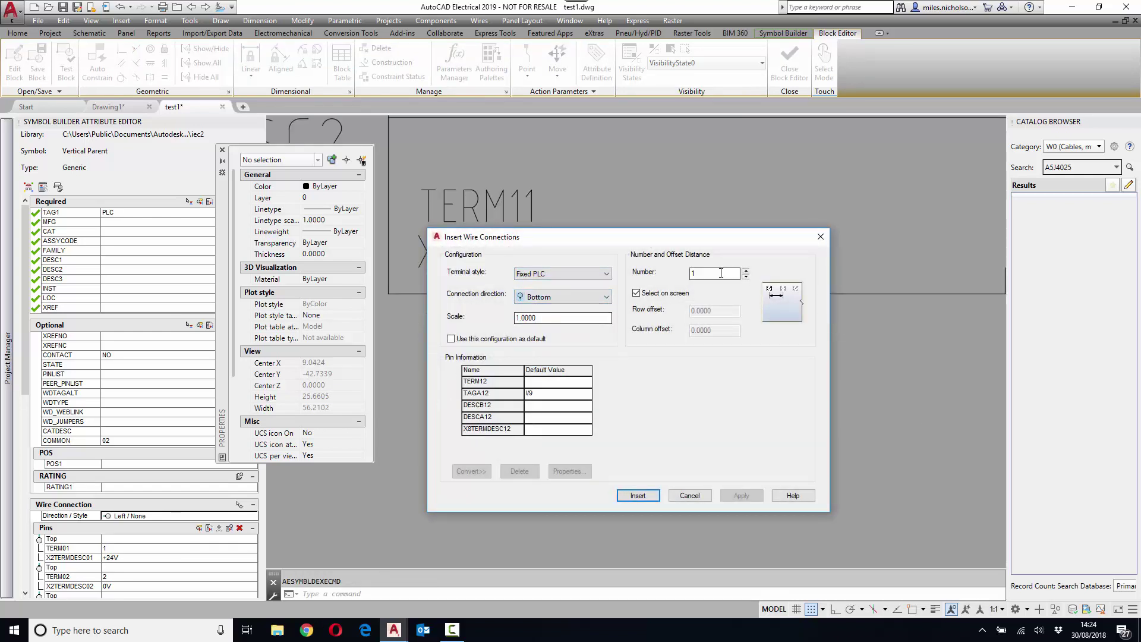
left_click(533, 381)
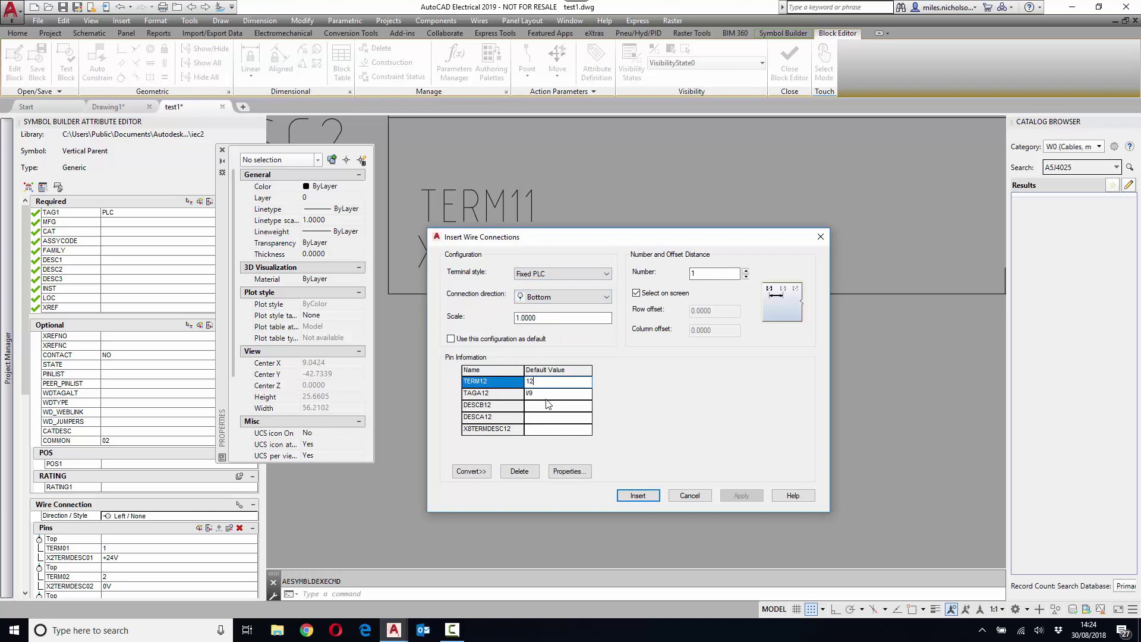
left_click(544, 430)
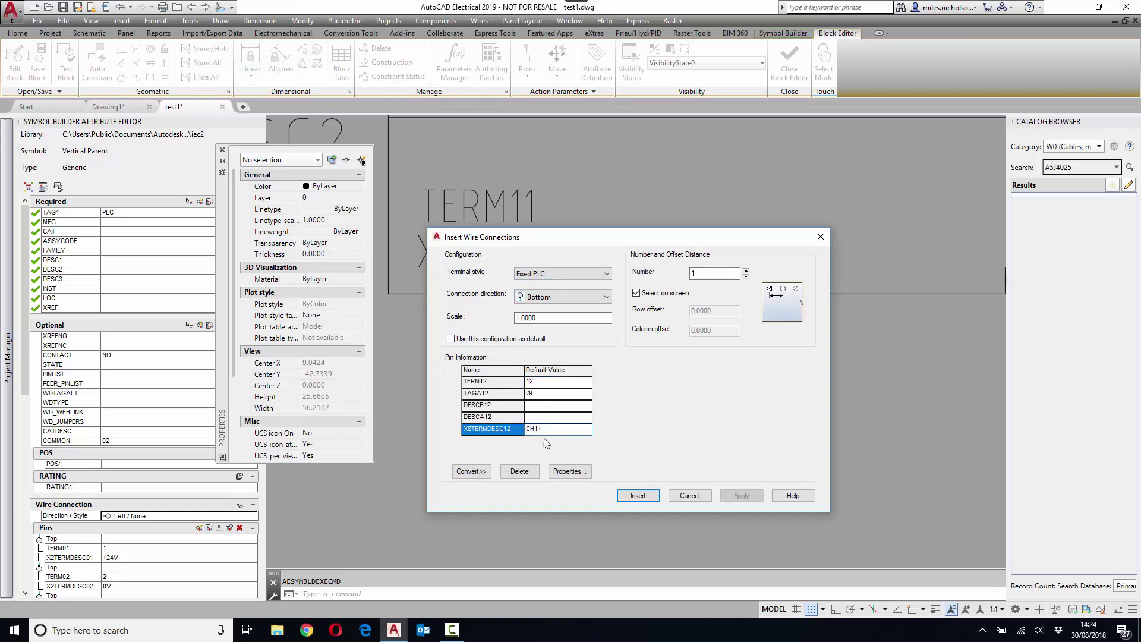
left_click(631, 497)
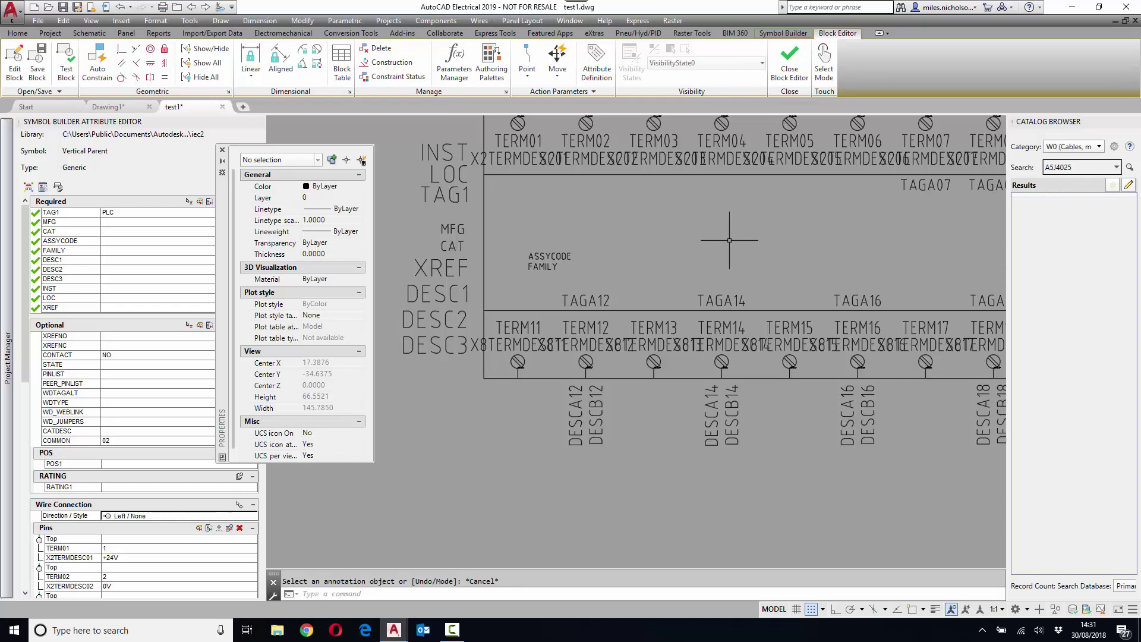
scroll(729, 241, "down", 5)
mouse_move(701, 243)
middle_mouse_down()
mouse_move(645, 258)
mouse_move(659, 284)
middle_mouse_up()
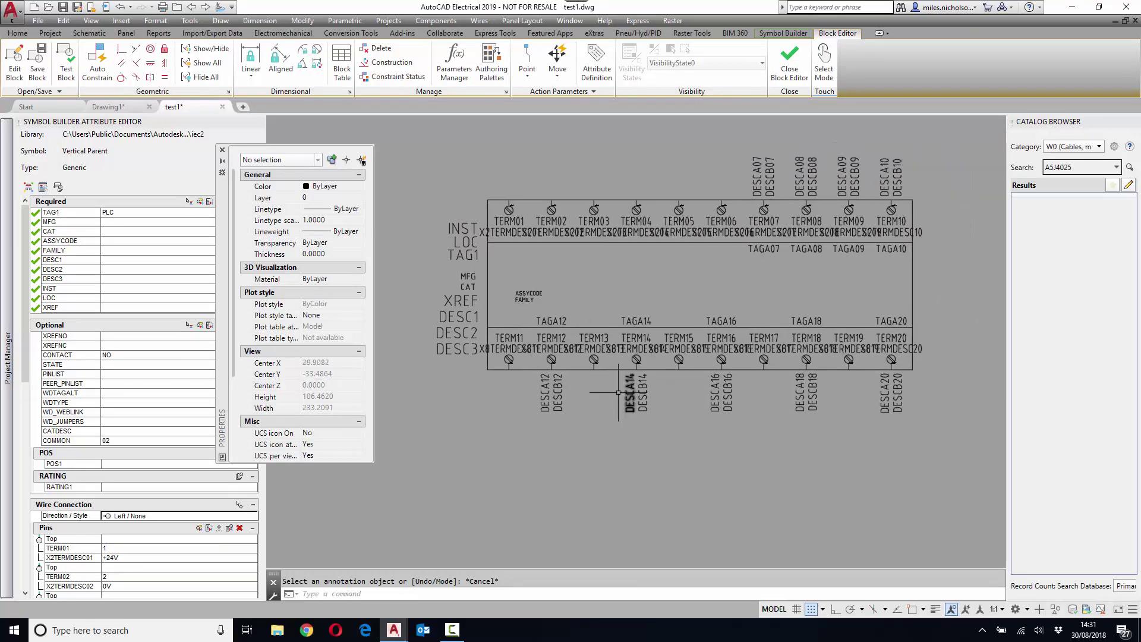
scroll(599, 394, "up", 2)
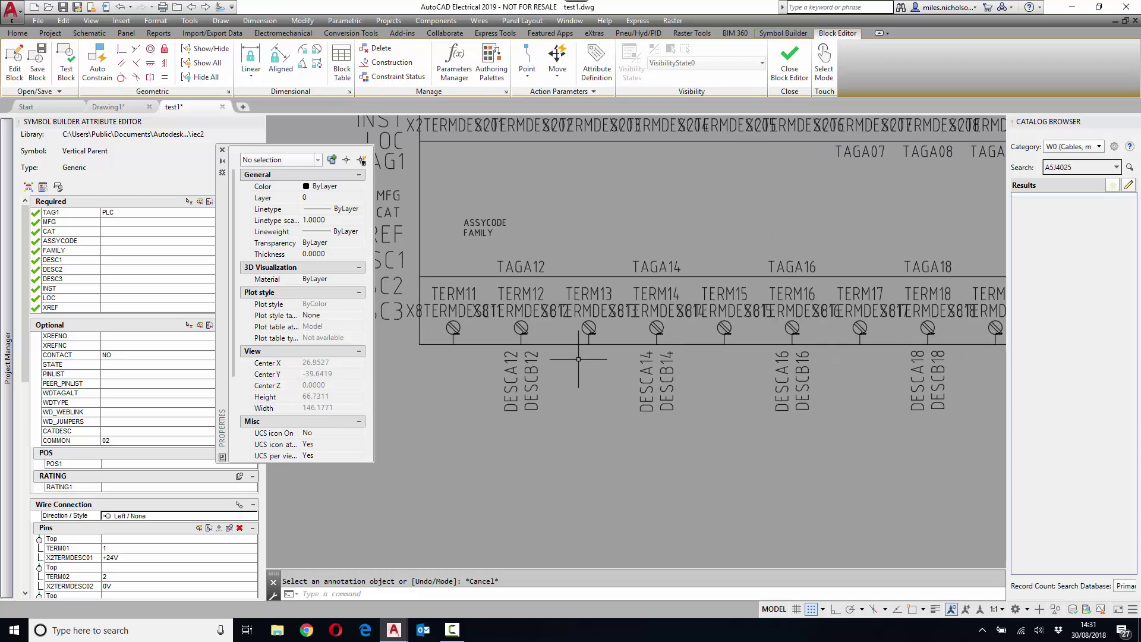
scroll(579, 358, "up", 2)
middle_click_drag(553, 381, 573, 395)
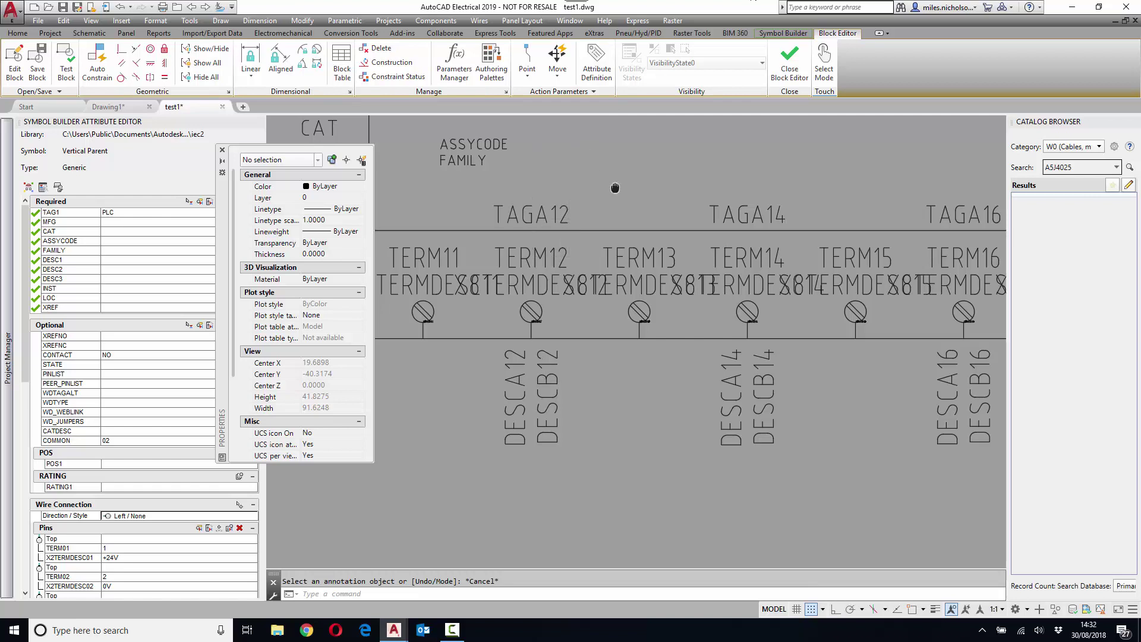
middle_click_drag(612, 187, 618, 206)
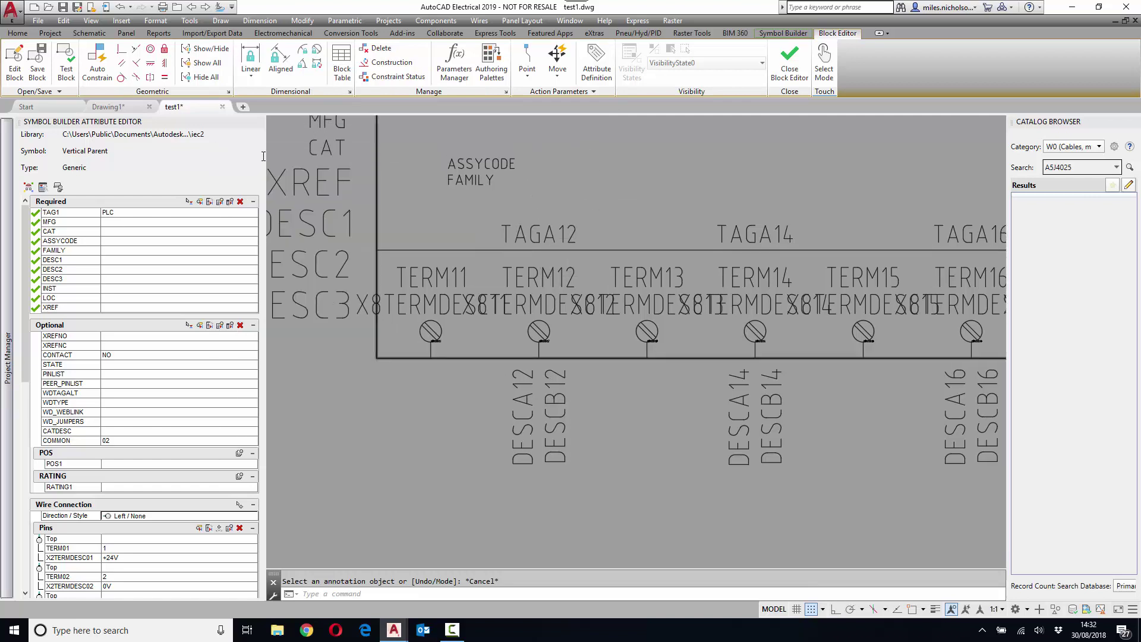
scroll(580, 178, "down", 3)
middle_click(612, 224)
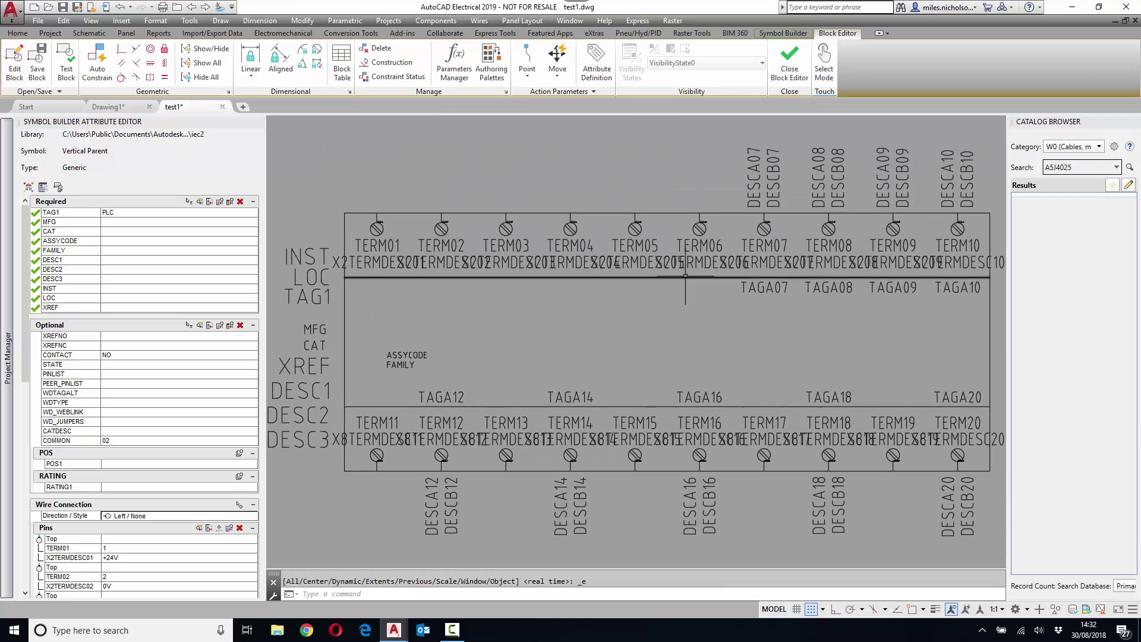
left_click(66, 71)
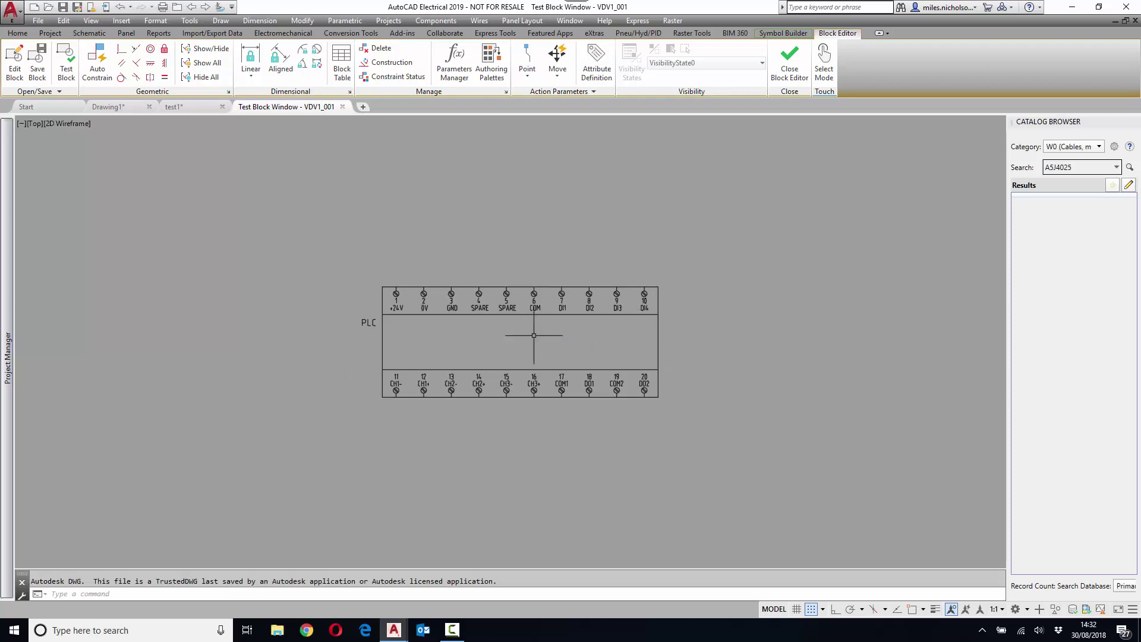
mouse_move(535, 332)
middle_mouse_down()
mouse_move(623, 307)
mouse_move(602, 316)
middle_mouse_up()
scroll(623, 307, "up", 2)
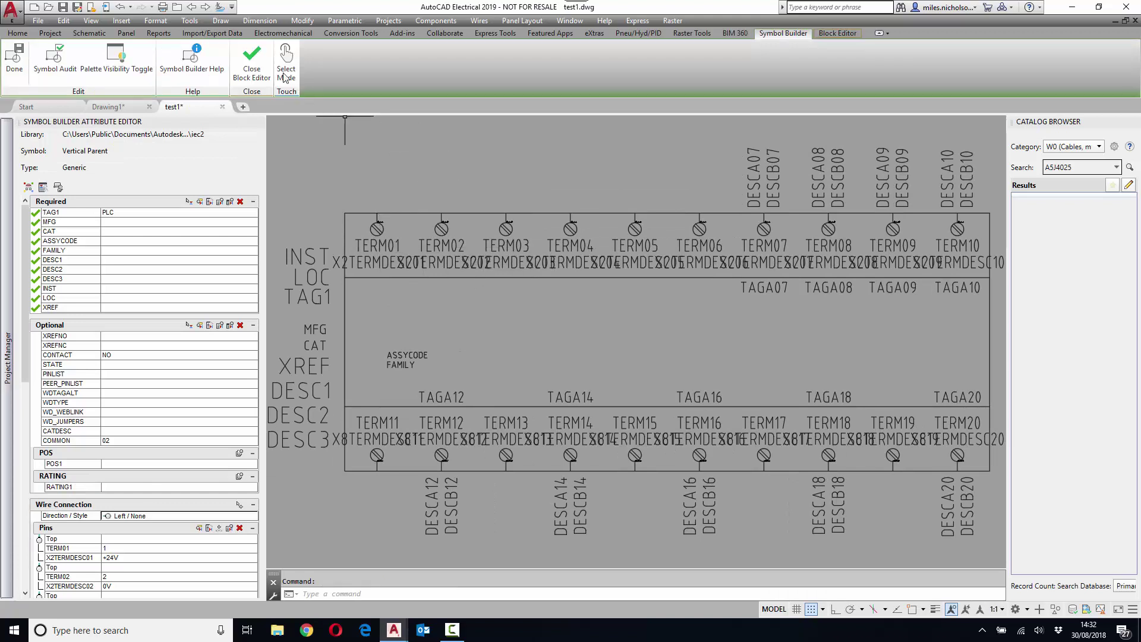
Close the Block Editor, choose Wblock, and begin naming the symbol PLCIO_PLC EXAM
left_click(258, 64)
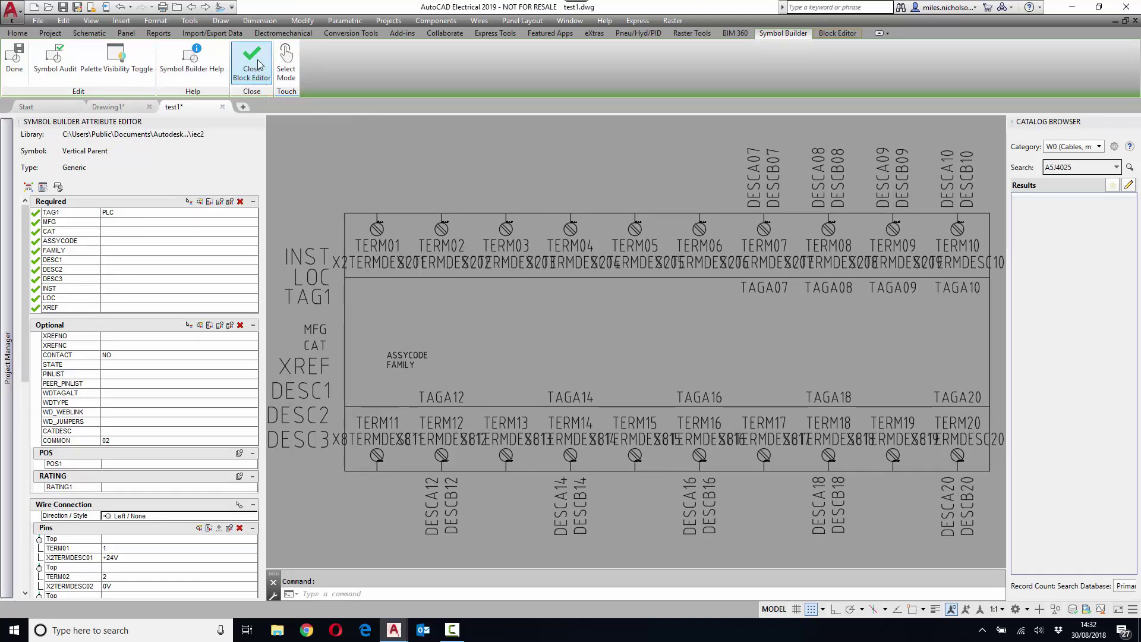
left_click(258, 64)
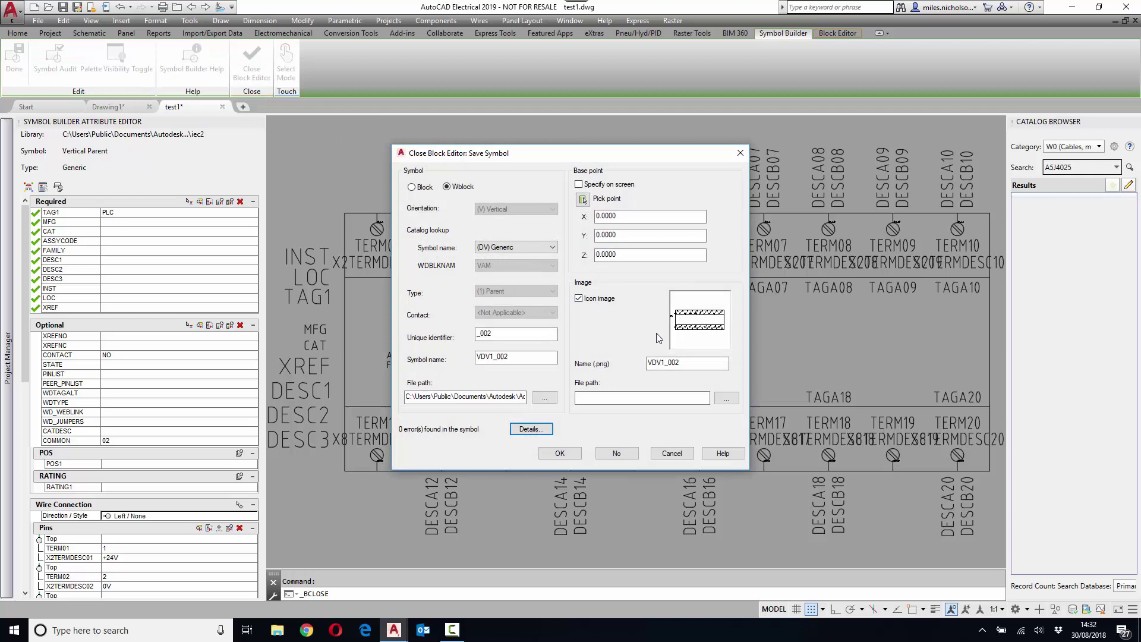
left_click(412, 187)
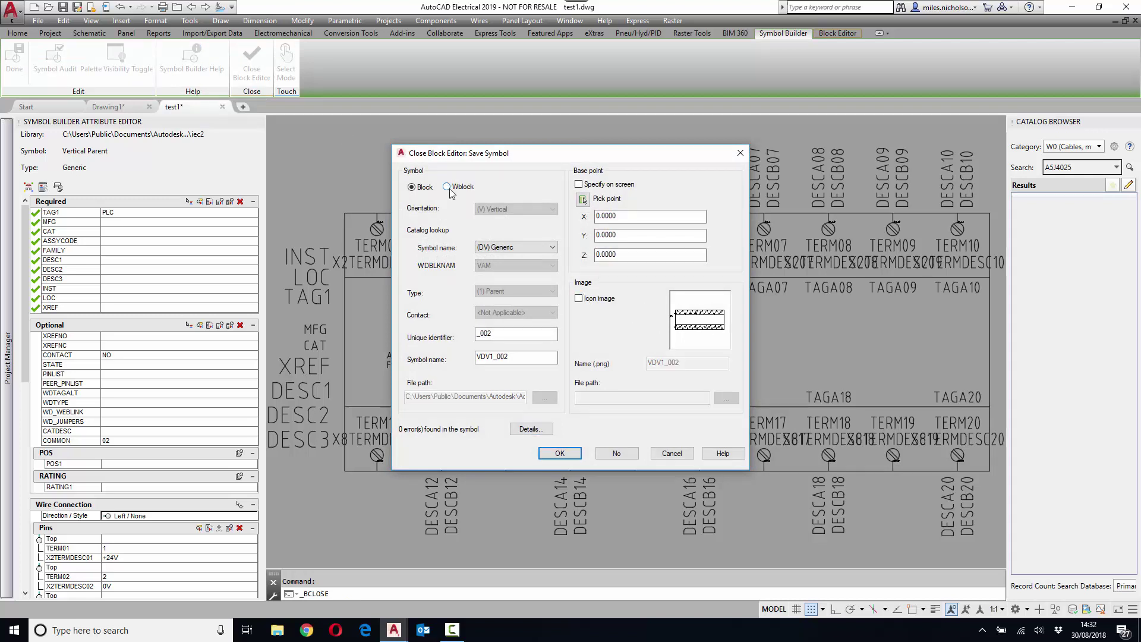
left_click(447, 187)
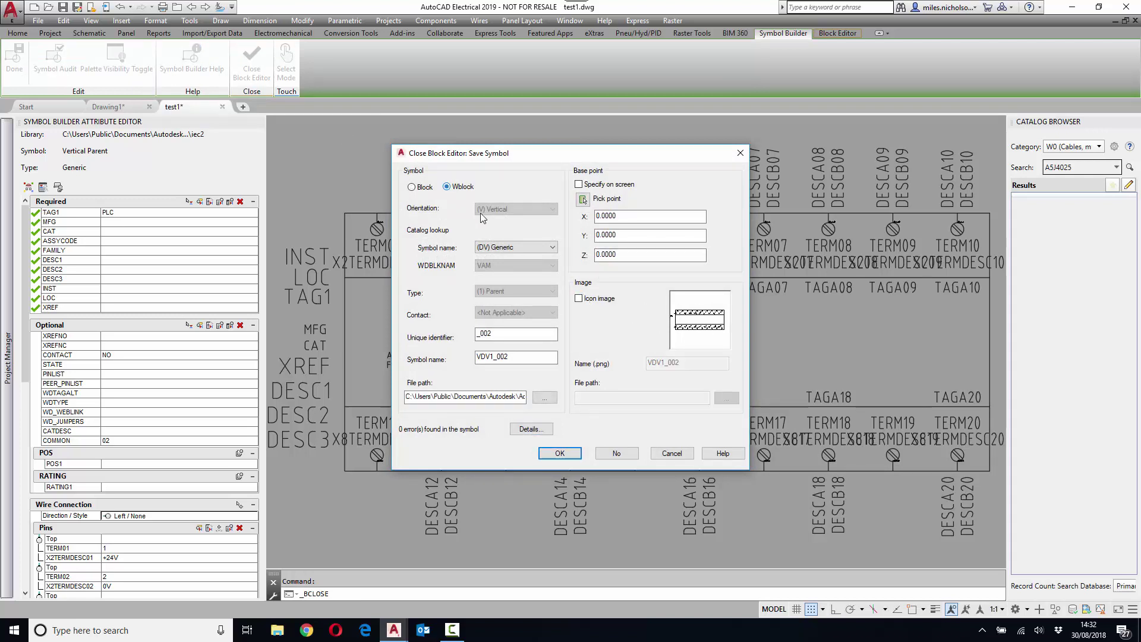
left_click_drag(406, 396, 561, 400)
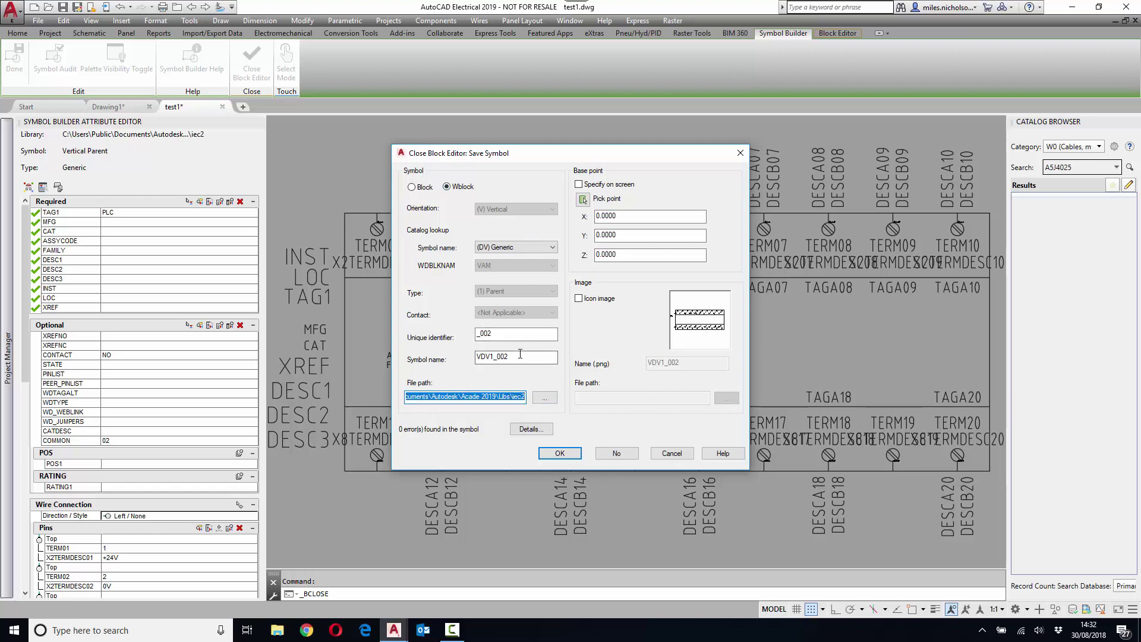
left_click_drag(520, 356, 449, 359)
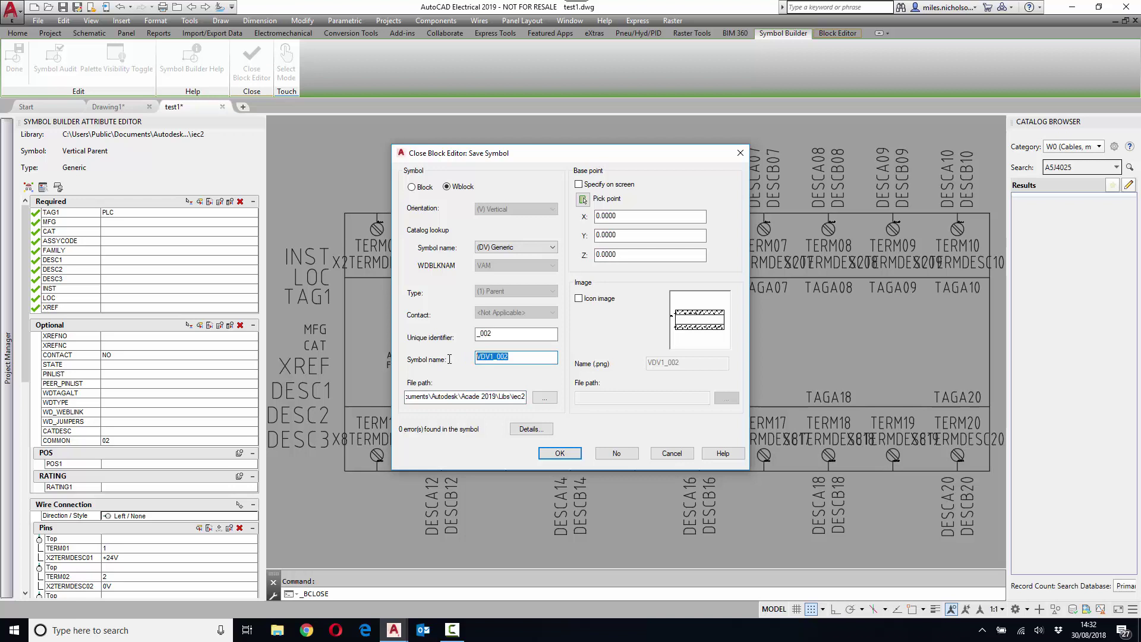
type("P")
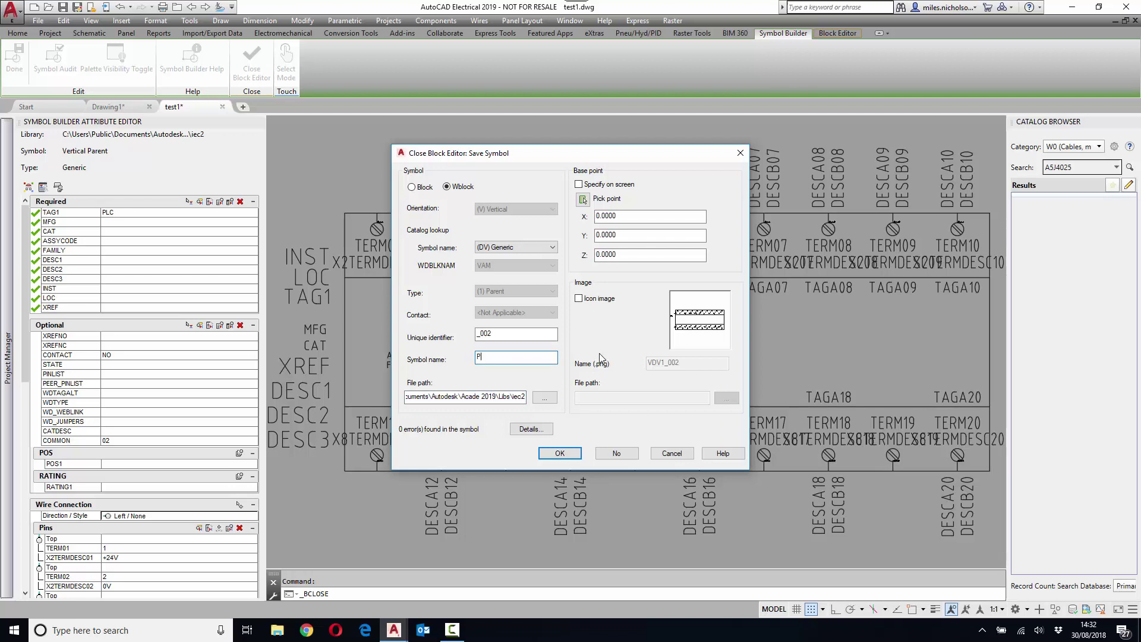